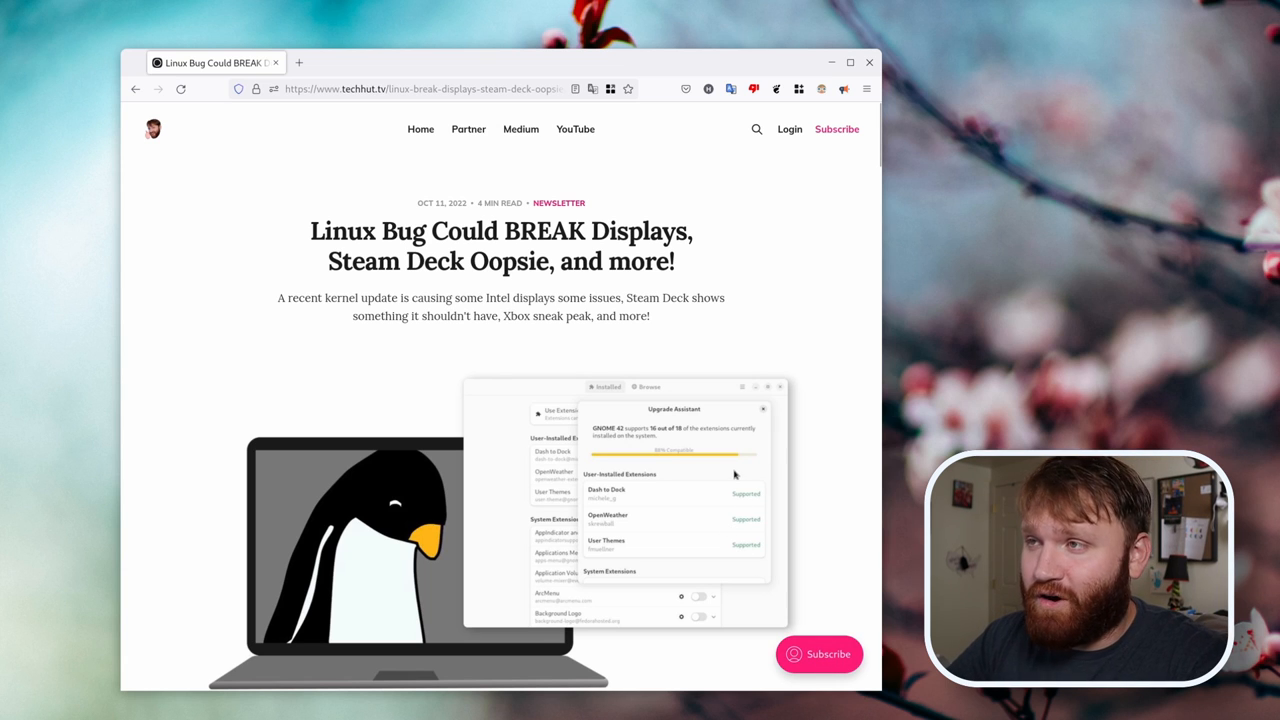
scroll(745, 329, down, 6)
scroll(745, 329, down, 4)
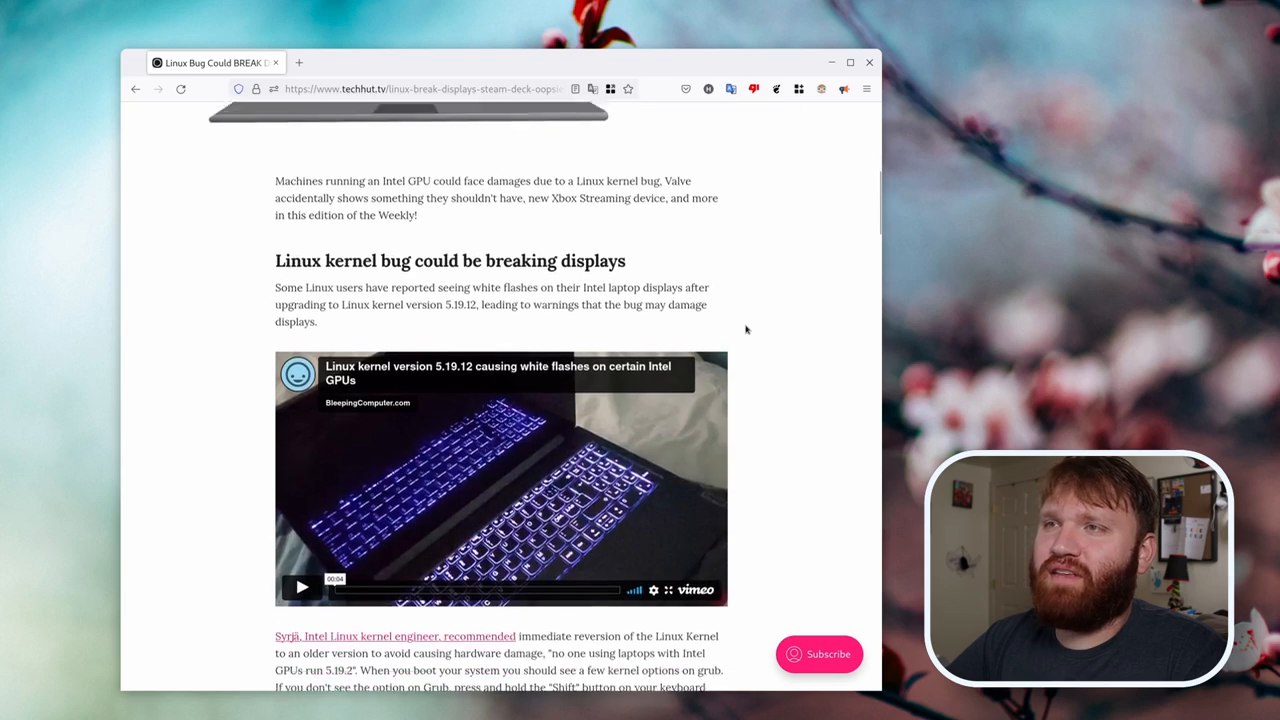
scroll(745, 329, down, 2)
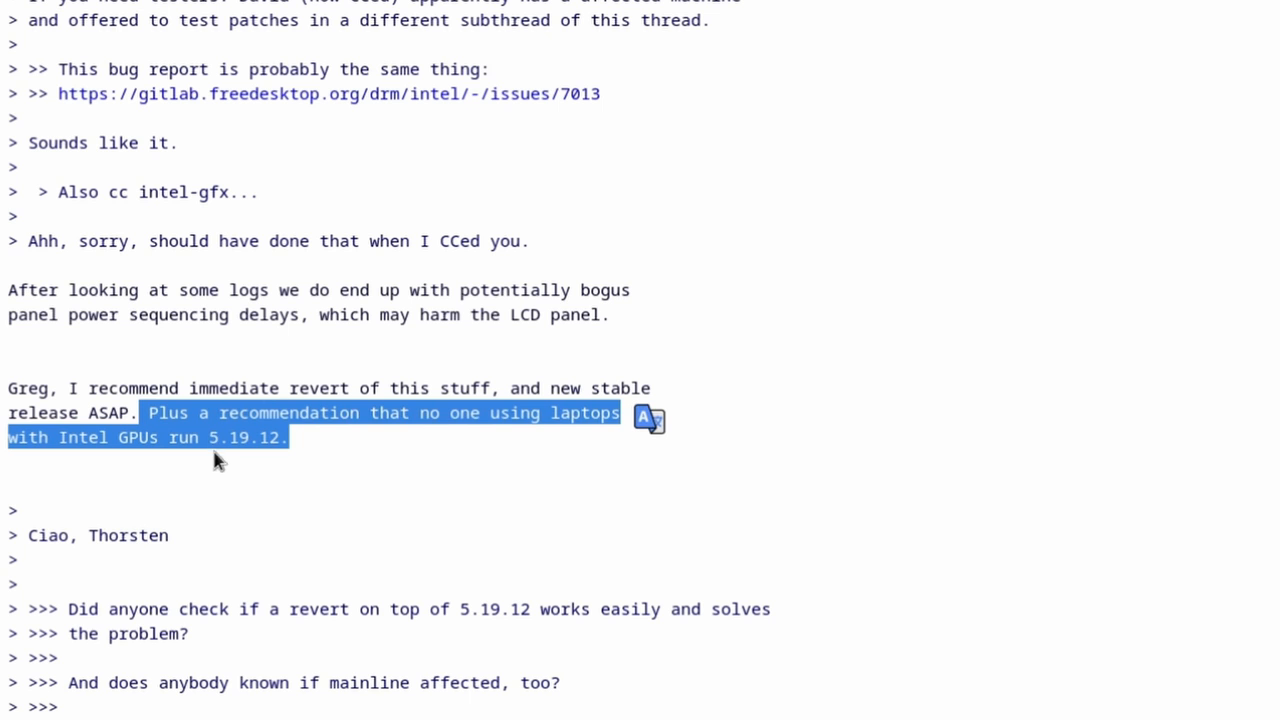
Deselect the highlighted sentence in the kernel mailing-list message advising Intel GPU laptops to avoid 5.19.12
click(361, 471)
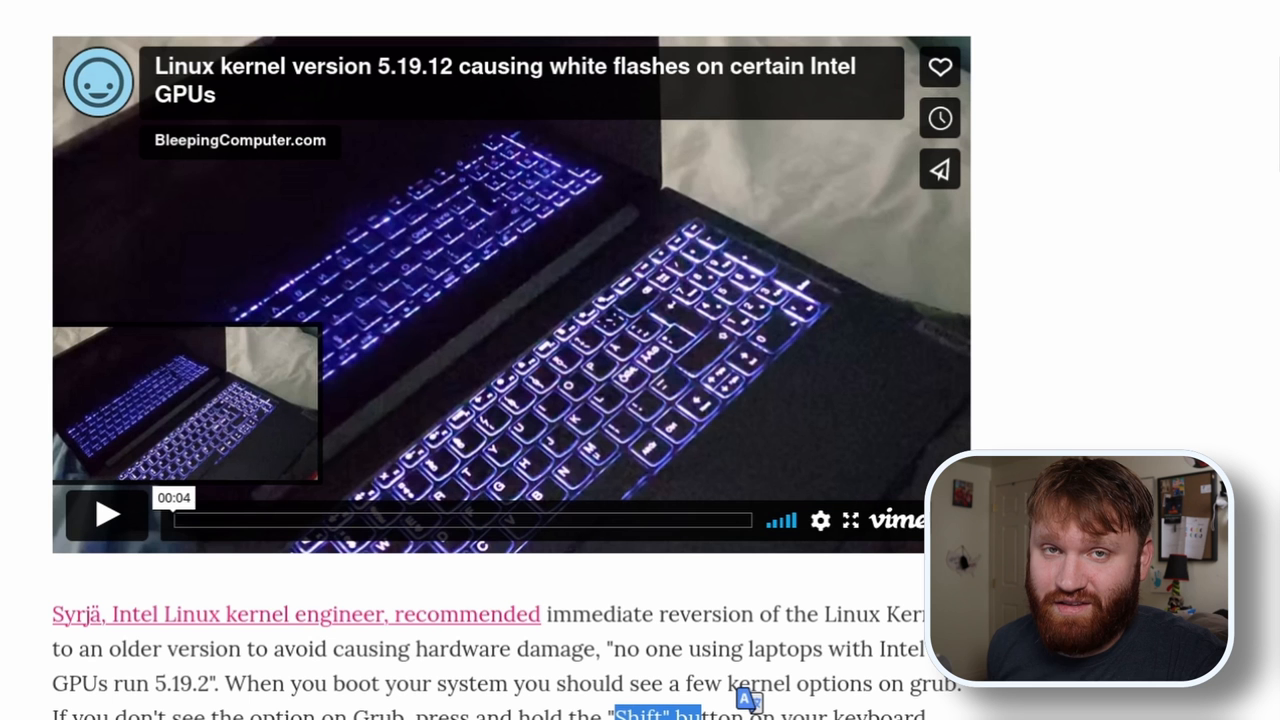
scroll(748, 698, down, 5)
scroll(748, 698, down, 8)
scroll(748, 698, up, 2)
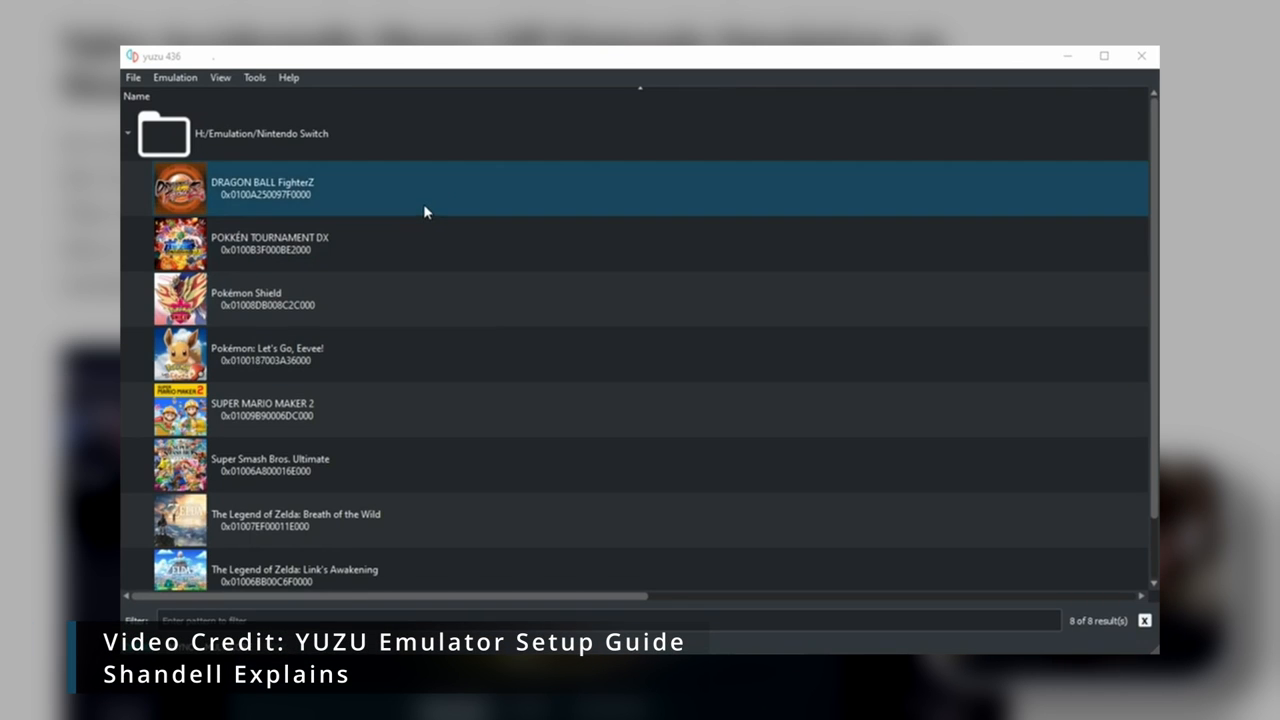
Select a word in the Steam Deck reservation paragraph while reading it
click(423, 203)
double_click(424, 210)
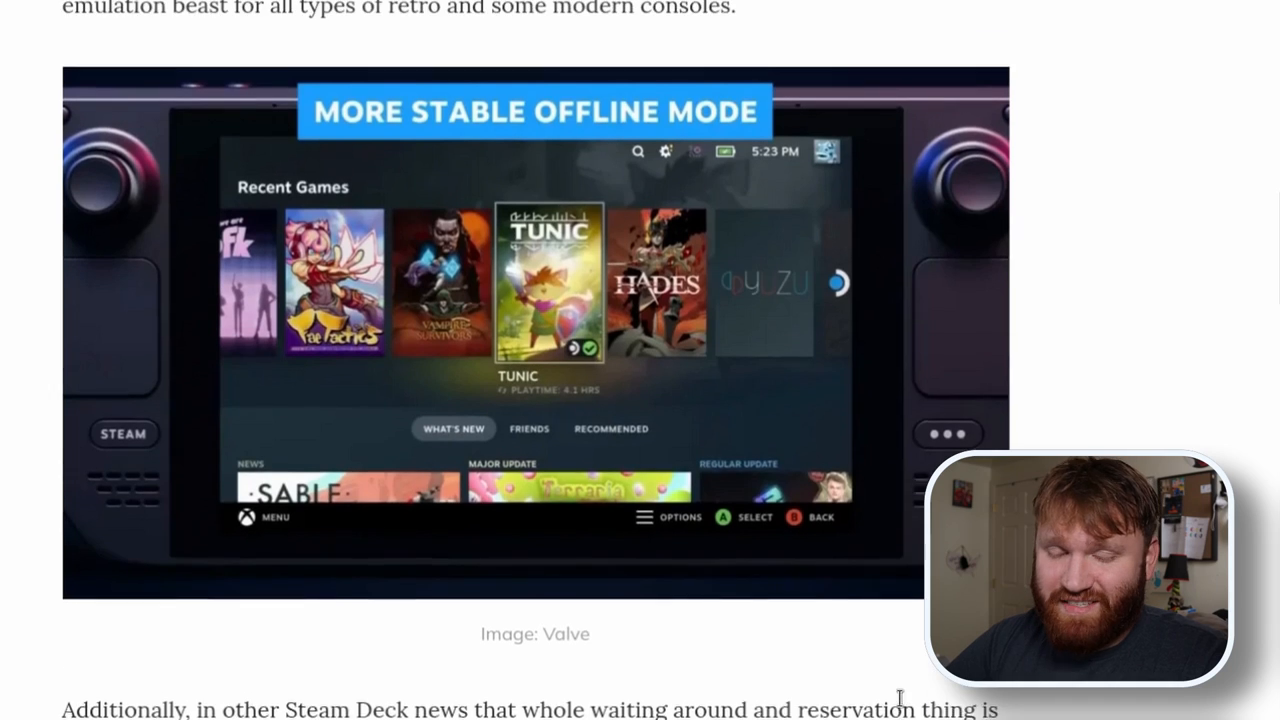
scroll(903, 706, up, 1)
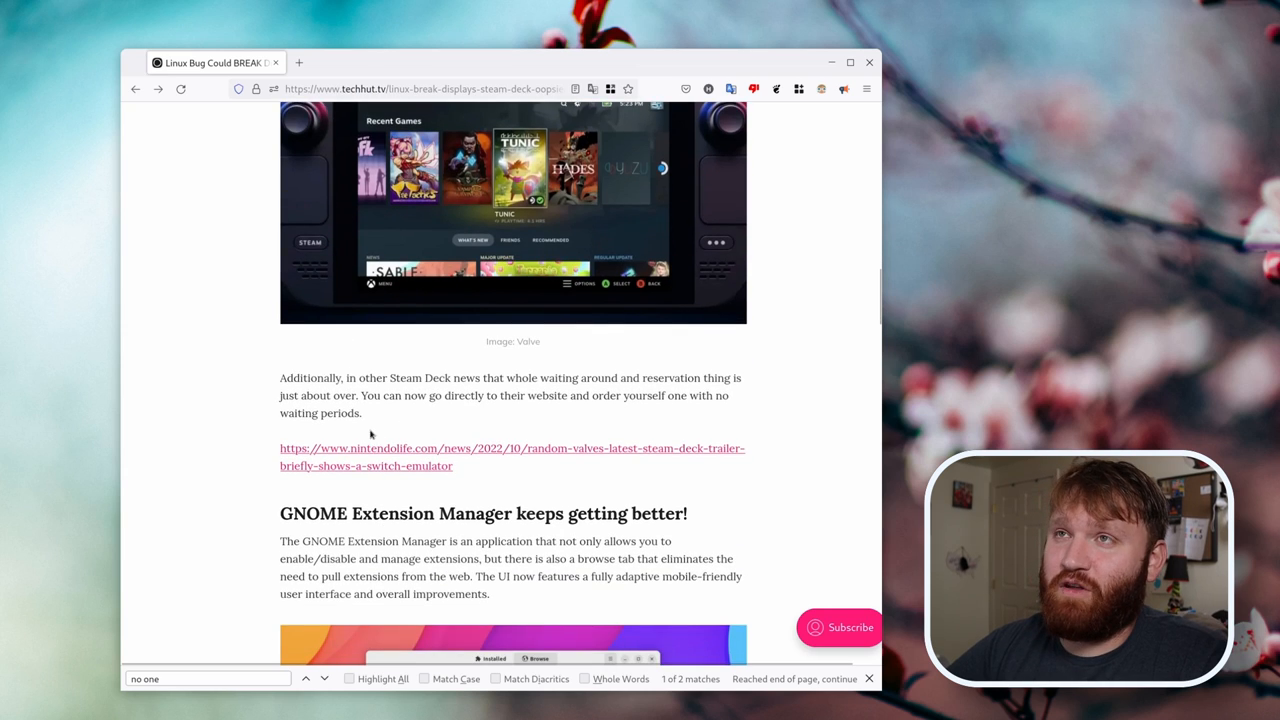
Load store.steampowered.com/steamdeck in a new tab to check Steam Deck prices
click(299, 62)
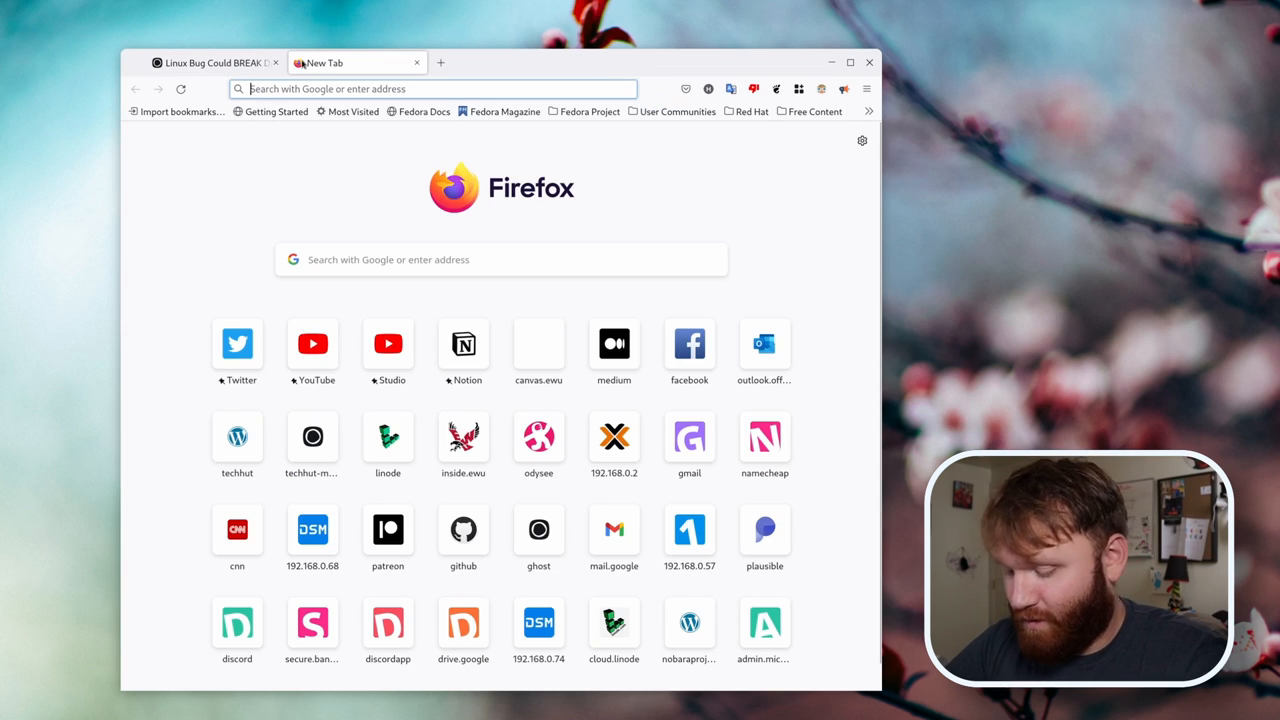
text(store.steampowered.com/steamdeck)
key(Return)
scroll(291, 323, down, 5)
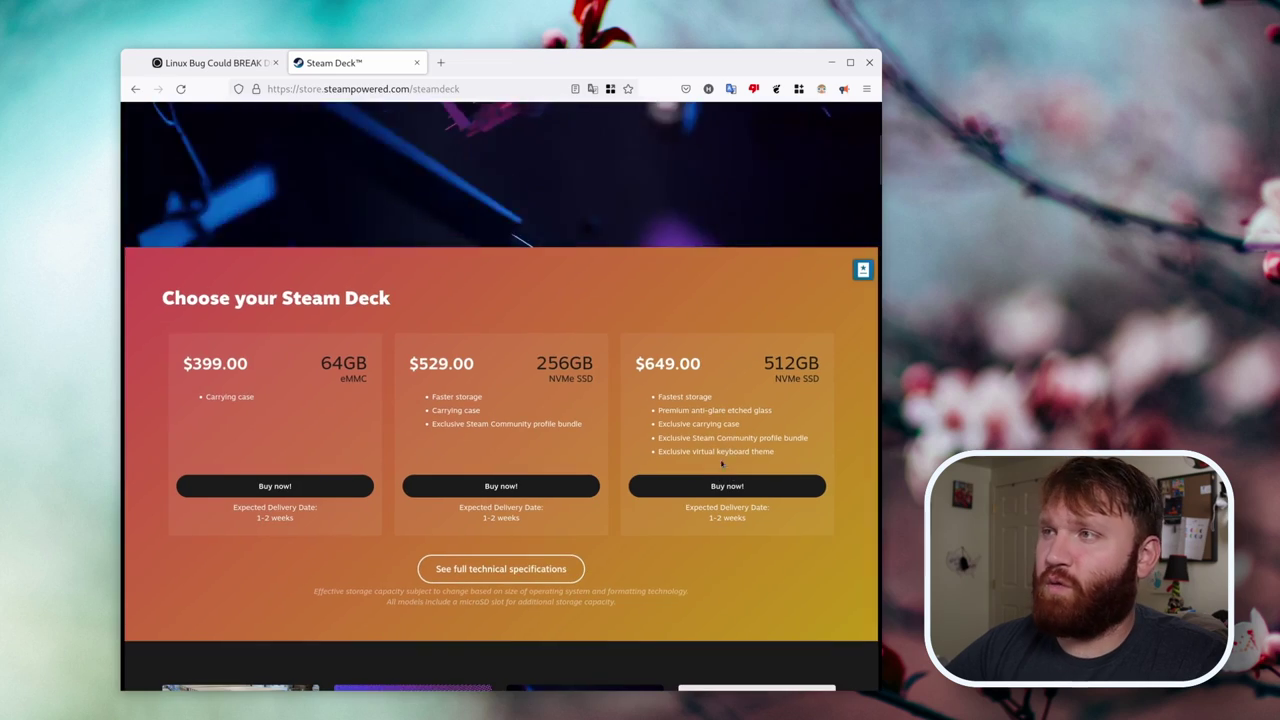
scroll(721, 462, up, 5)
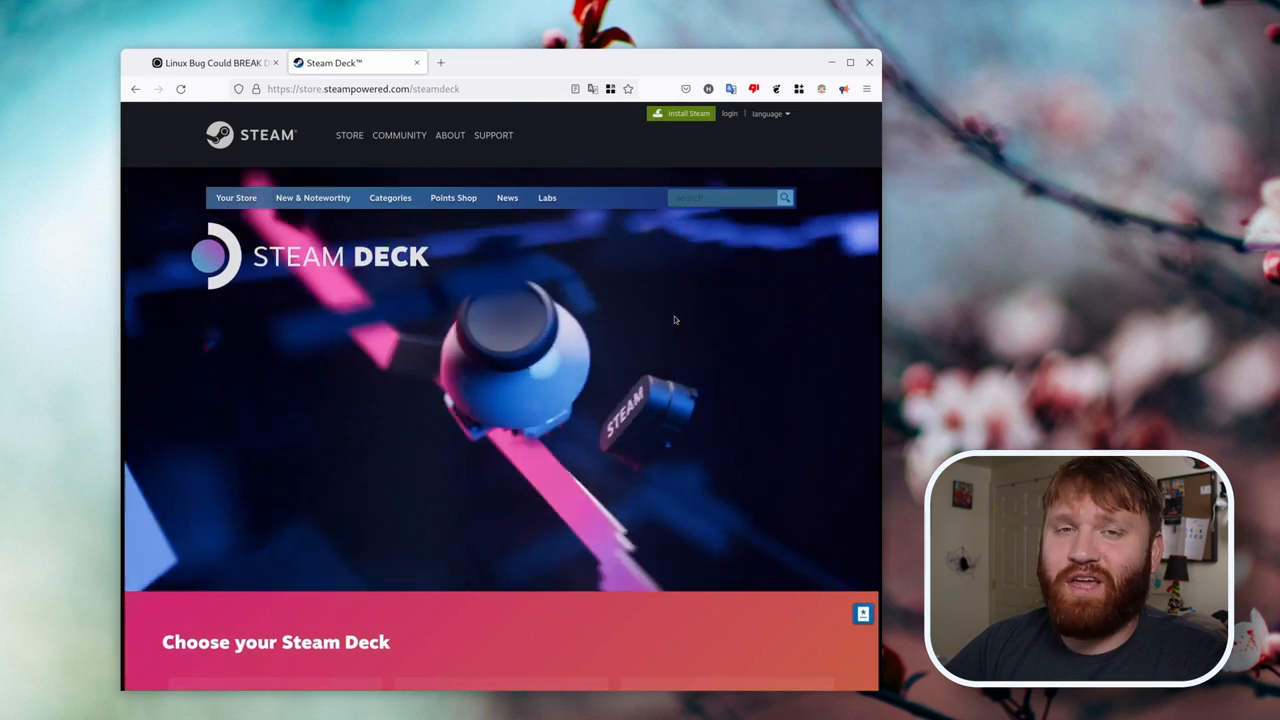
scroll(313, 309, down, 5)
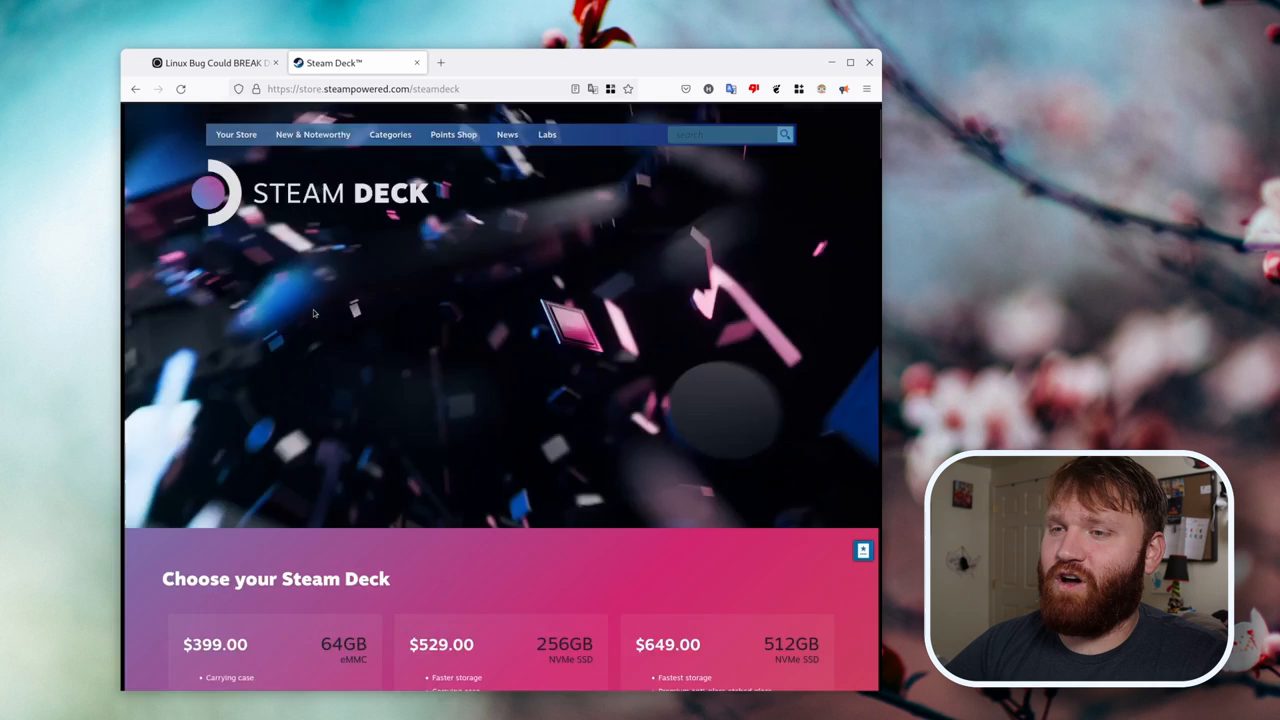
scroll(313, 309, down, 8)
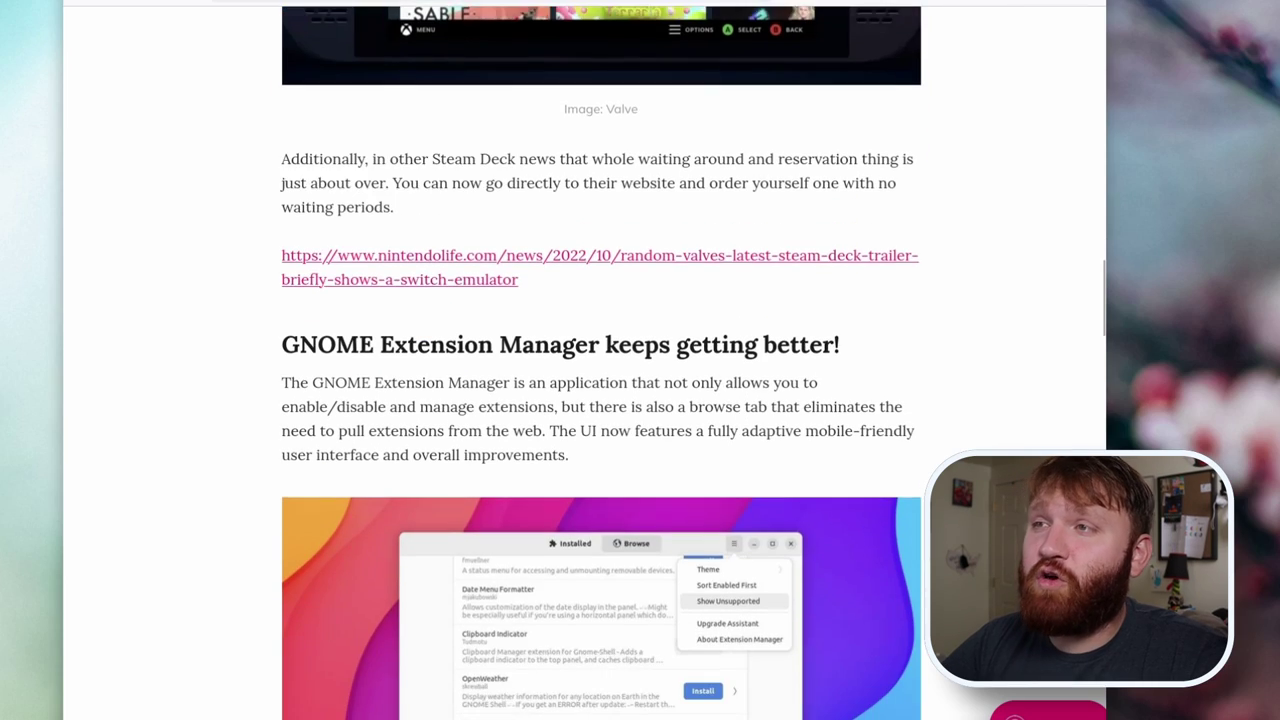
scroll(600, 400, down, 3)
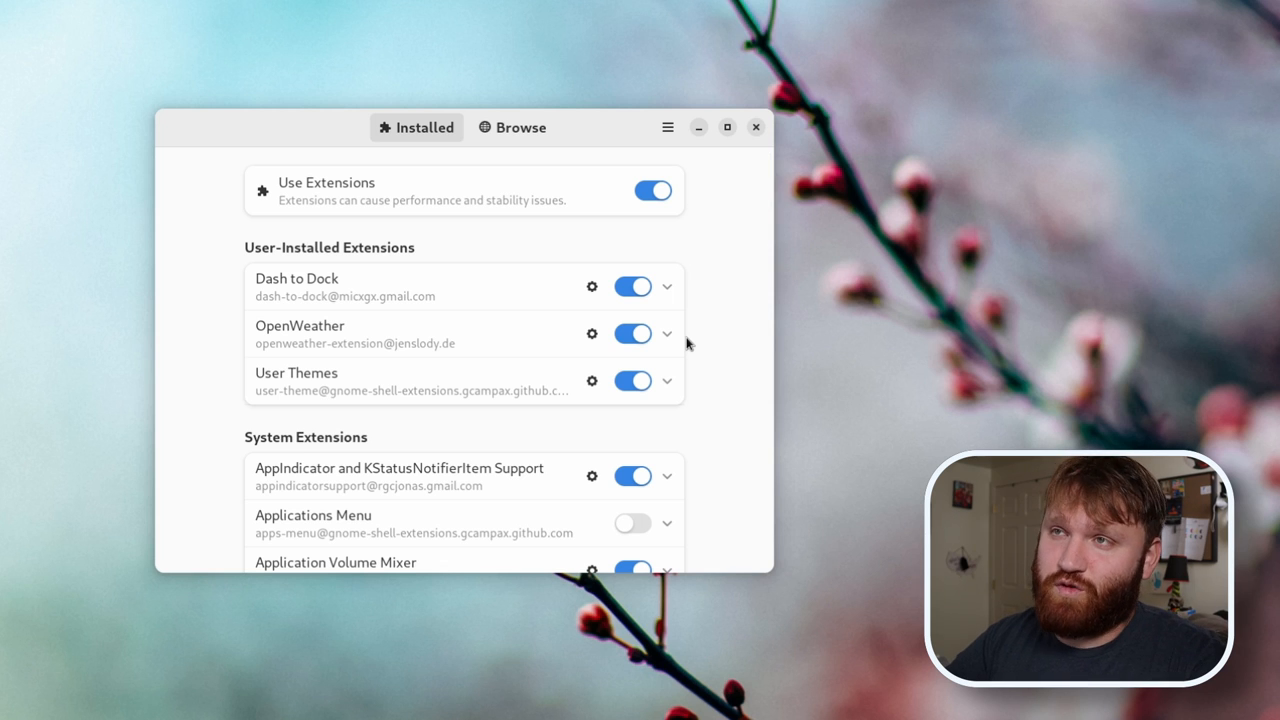
Switch to Browse with Popularity sorting kept, then narrow the window into its adaptive layout
click(510, 128)
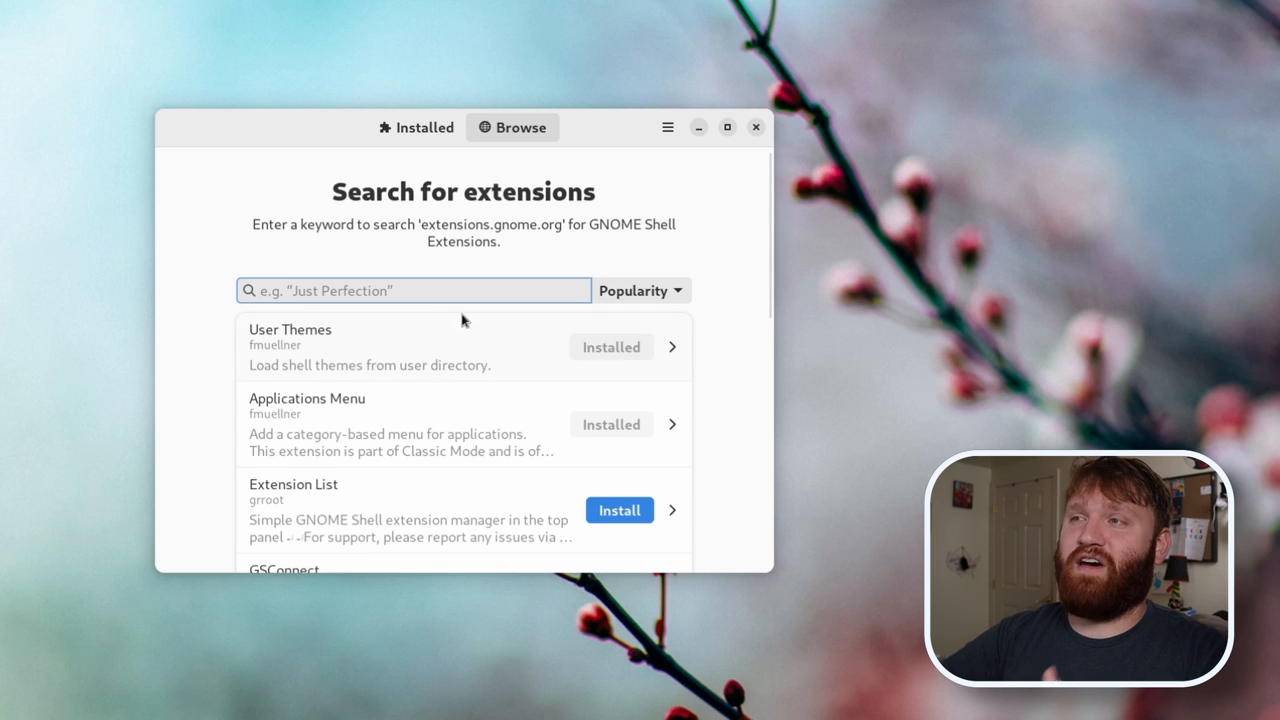
click(640, 292)
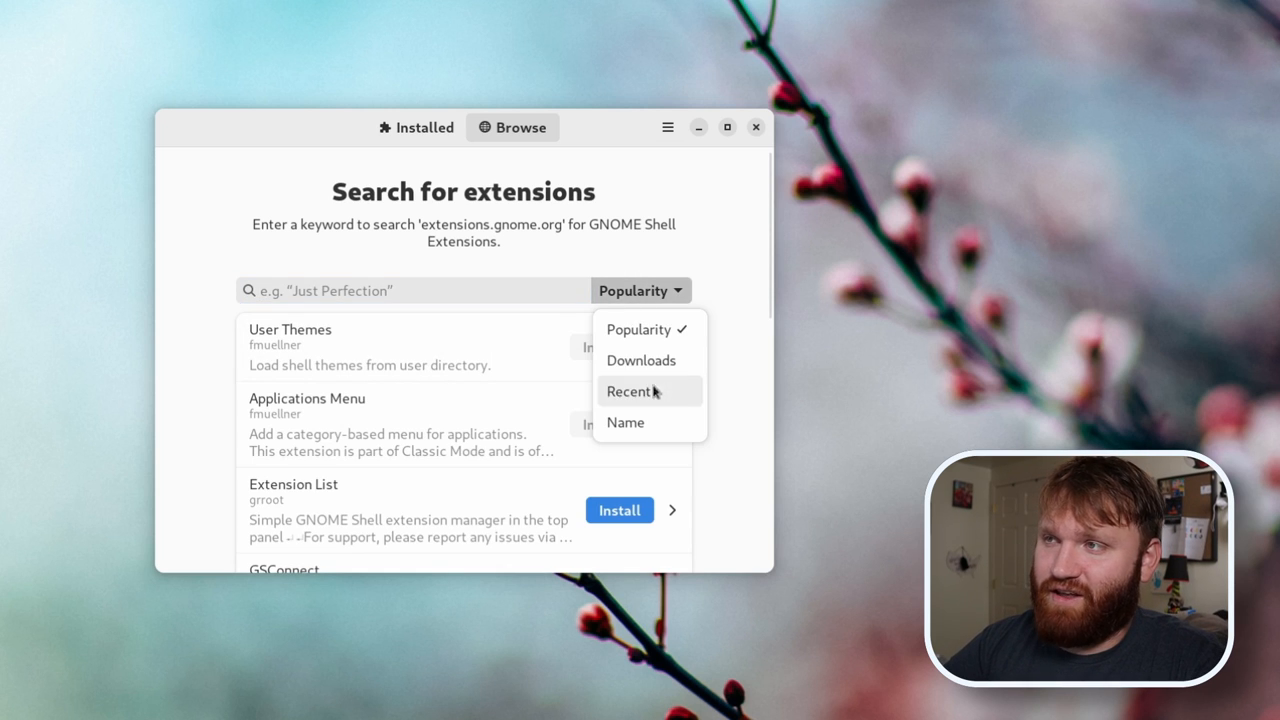
click(684, 205)
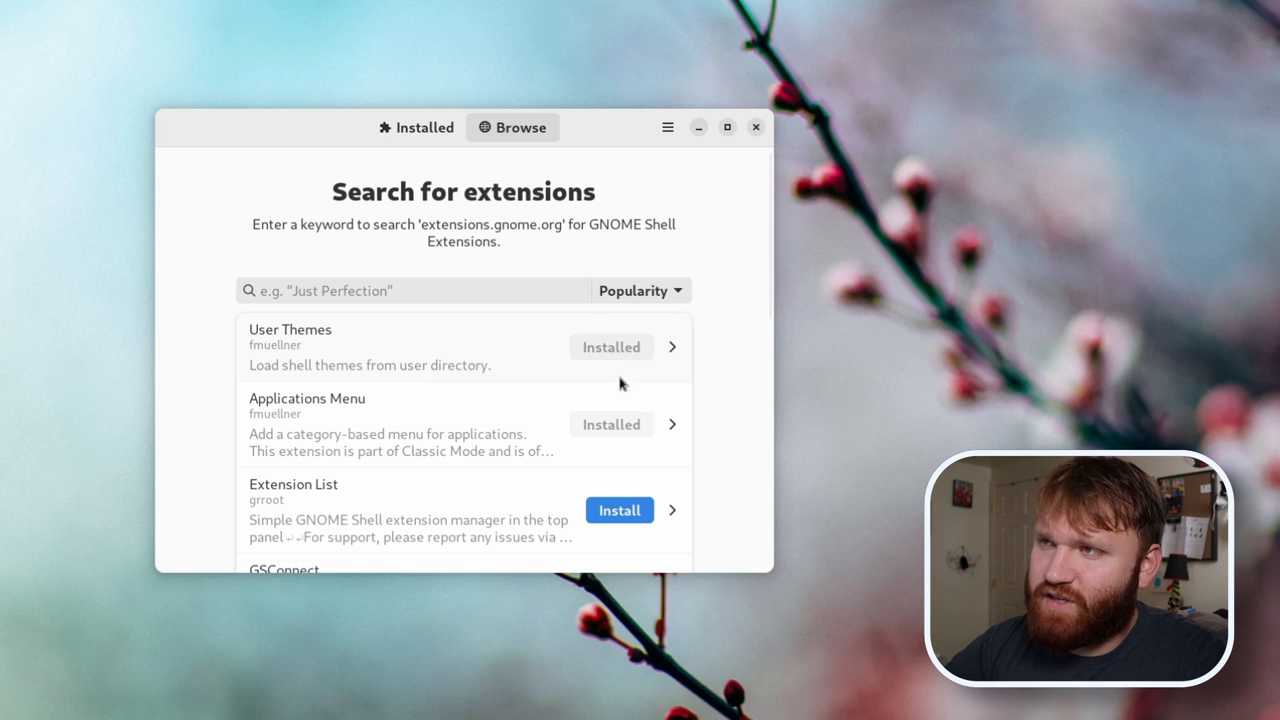
scroll(752, 415, down, 2)
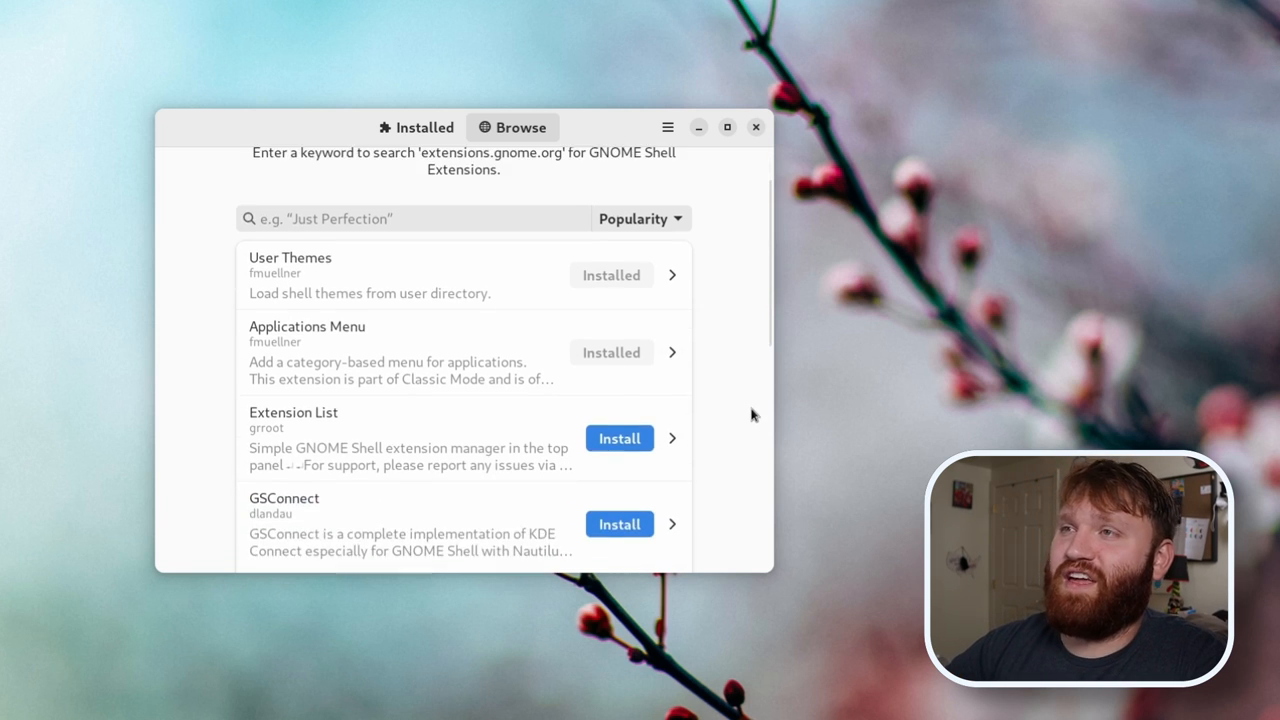
scroll(752, 411, up, 2)
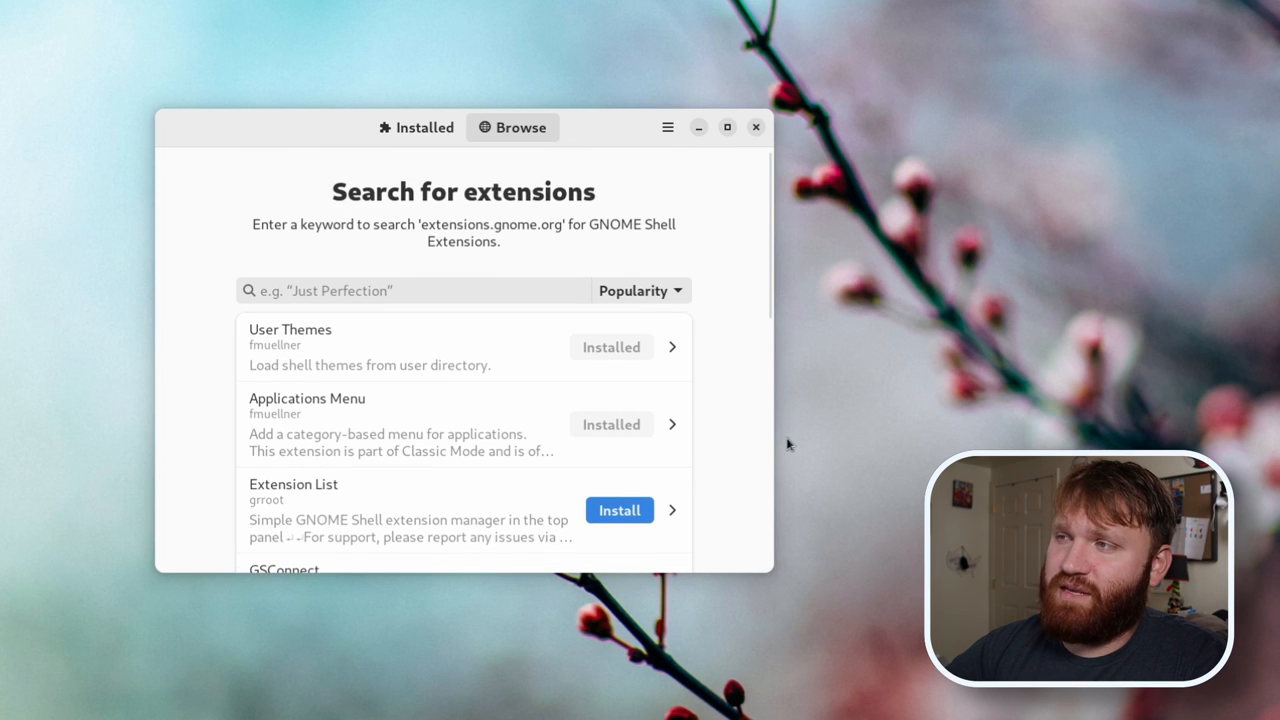
mouse_move(772, 437)
mouse_down()
mouse_move(445, 427)
mouse_move(736, 487)
mouse_up()
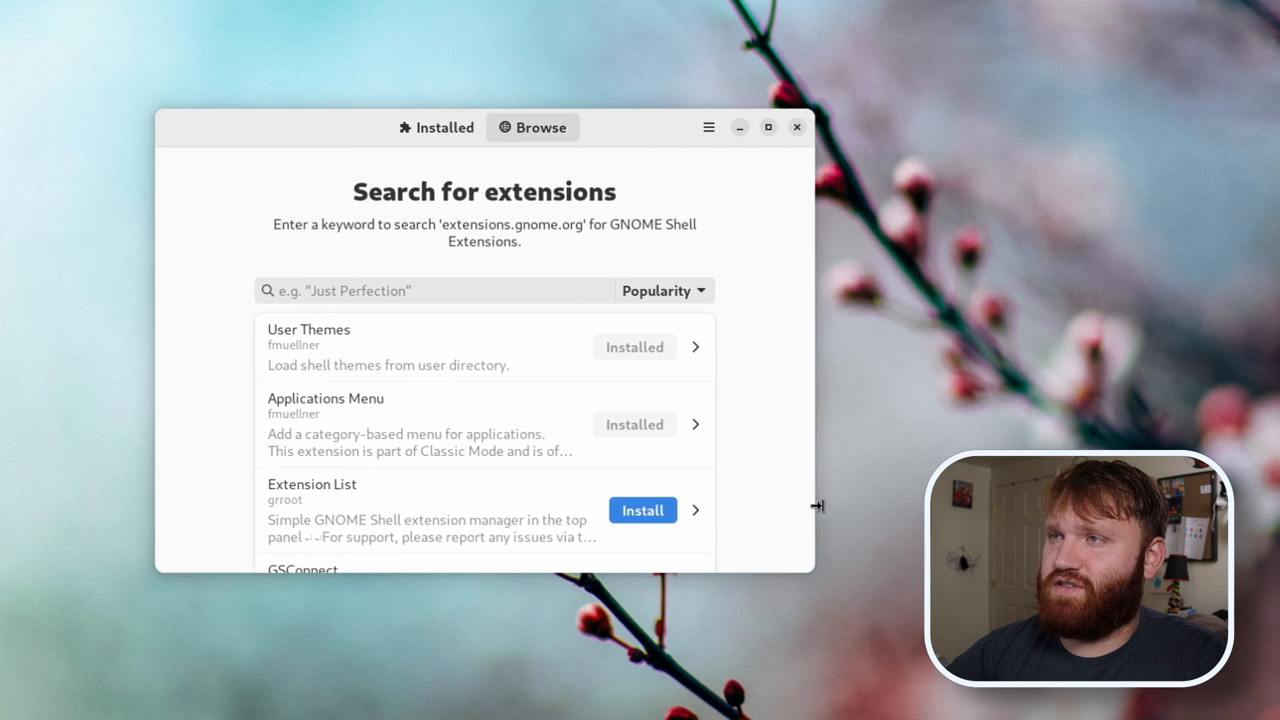
click(627, 127)
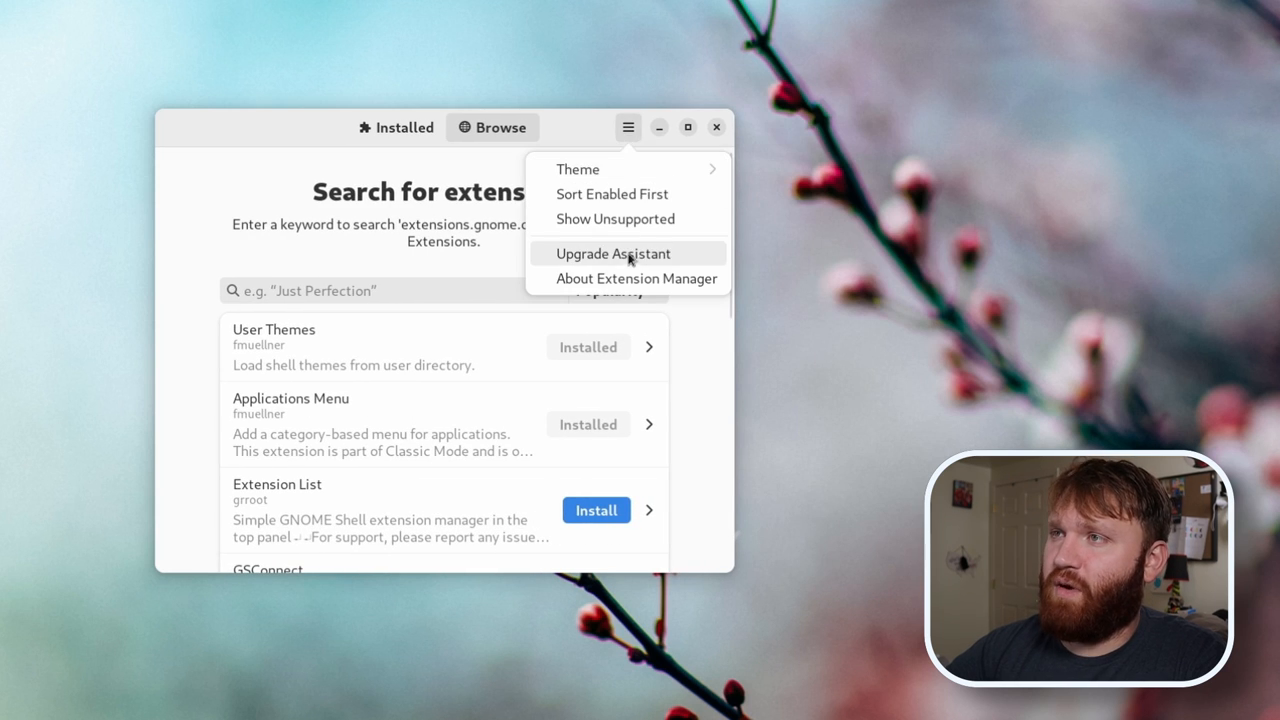
click(628, 277)
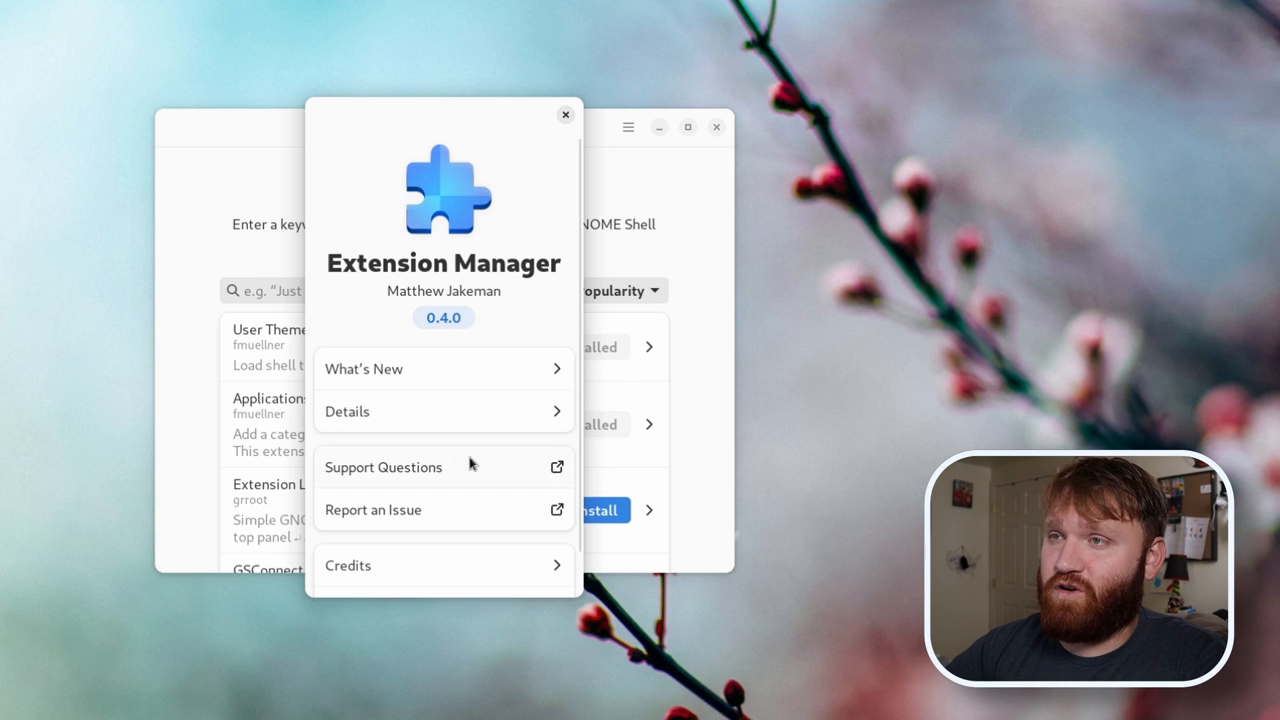
click(408, 368)
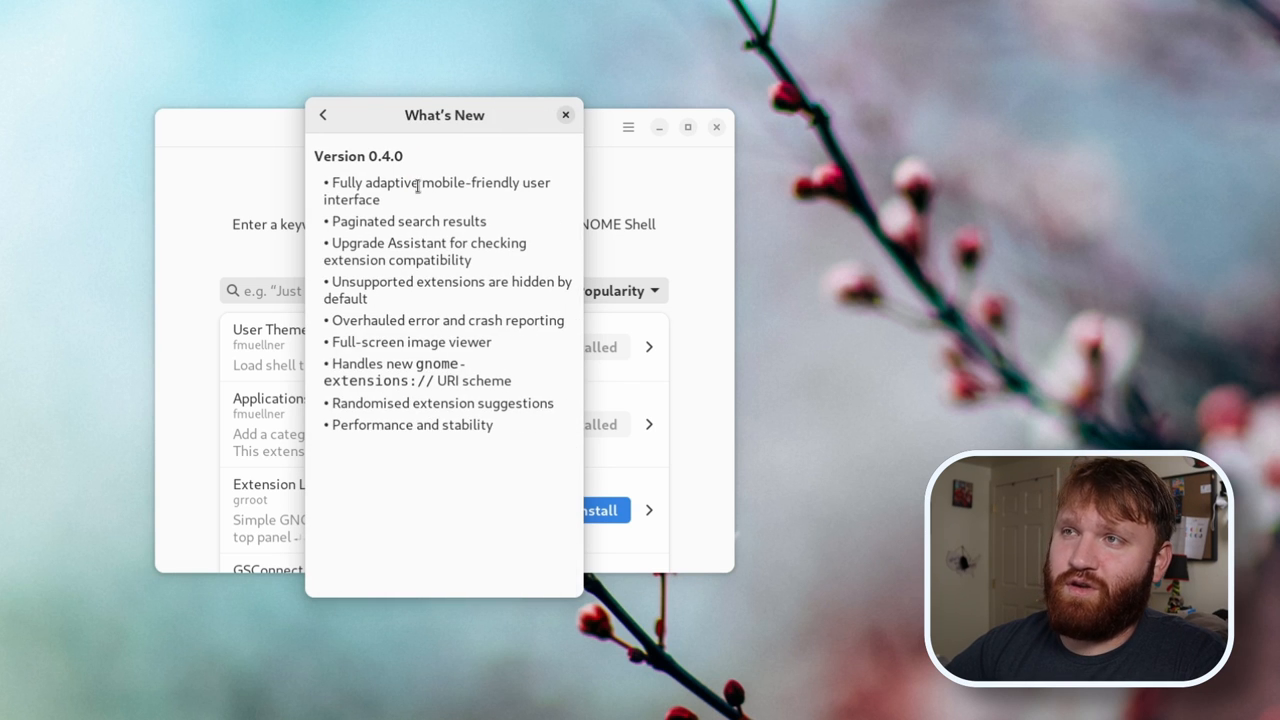
drag(326, 181, 513, 461)
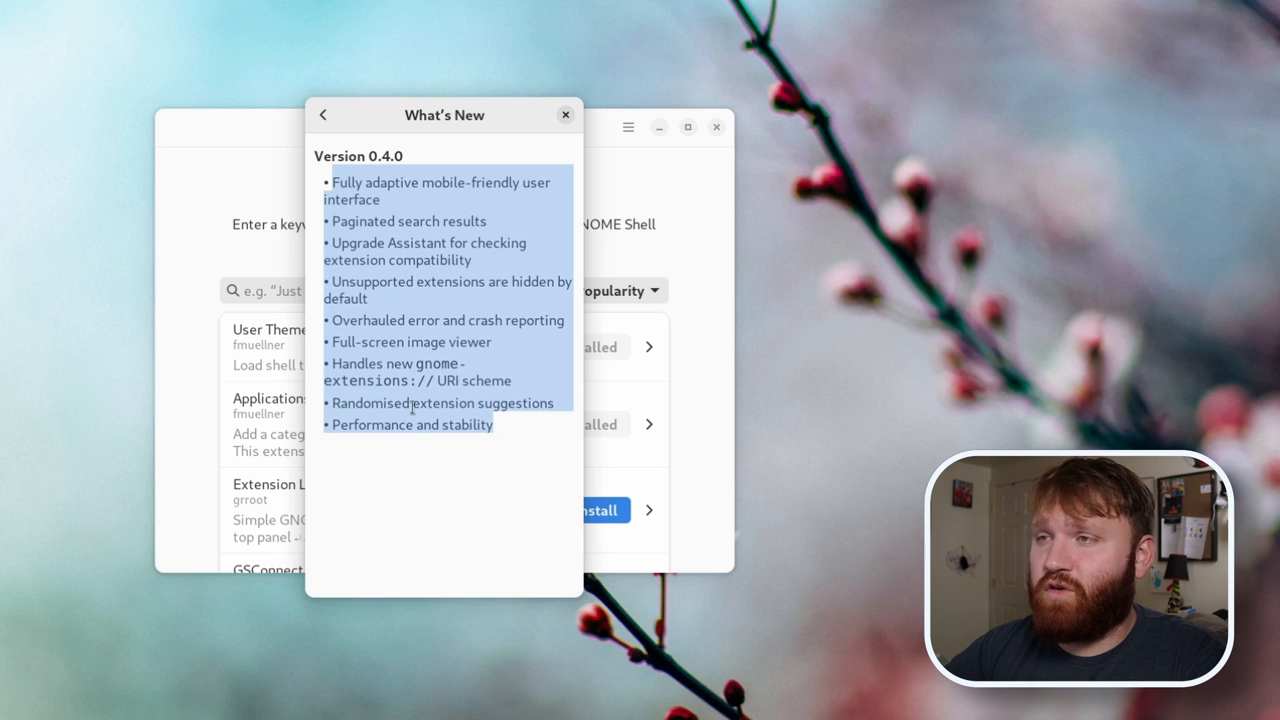
click(344, 370)
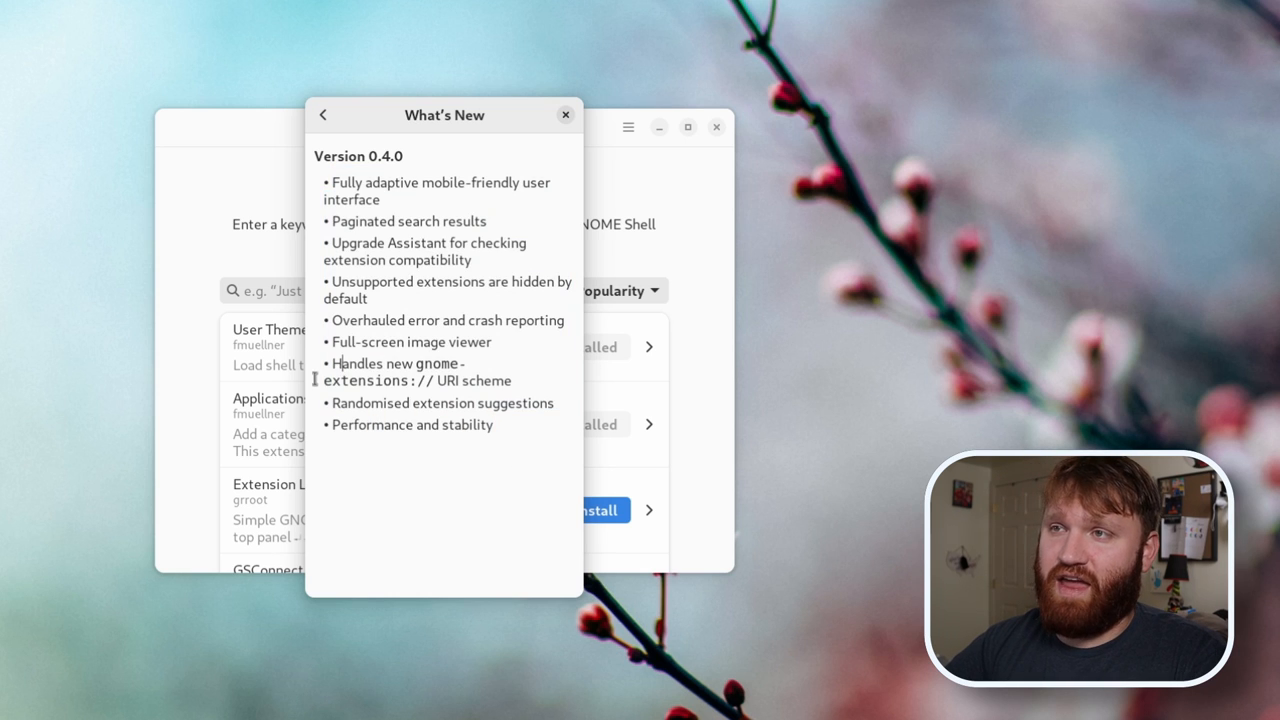
drag(324, 381, 496, 381)
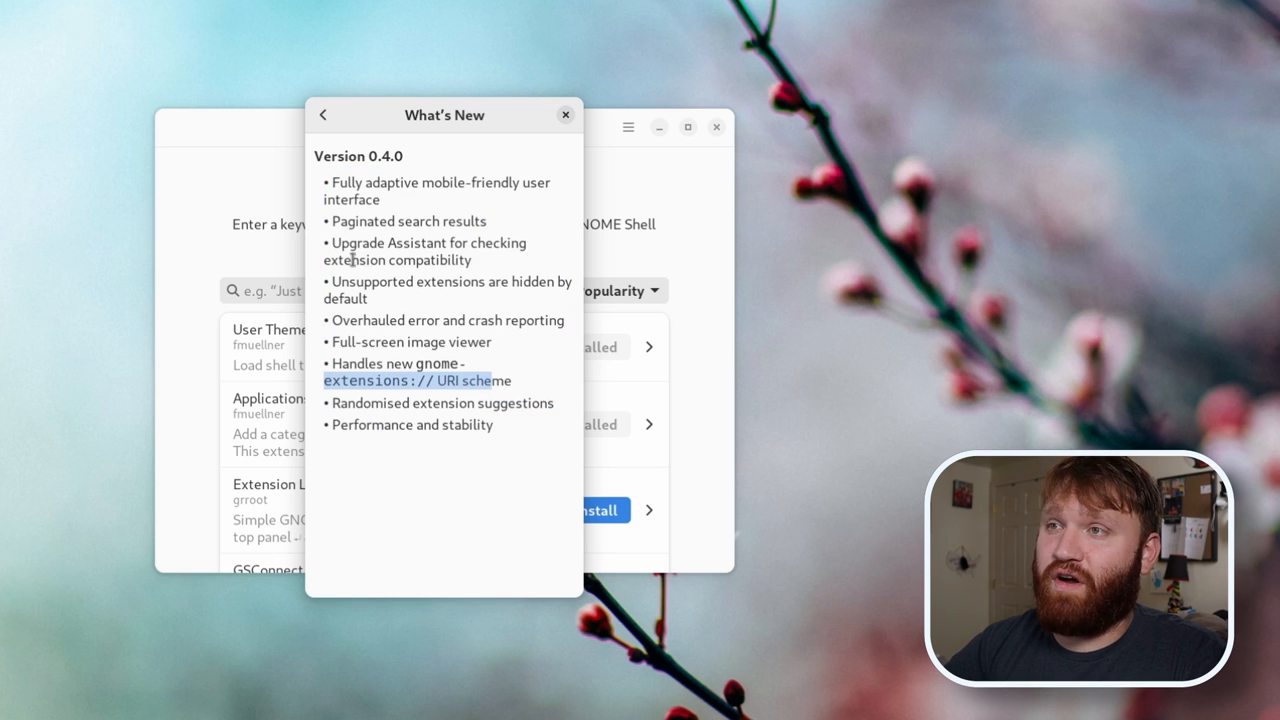
drag(486, 283, 313, 248)
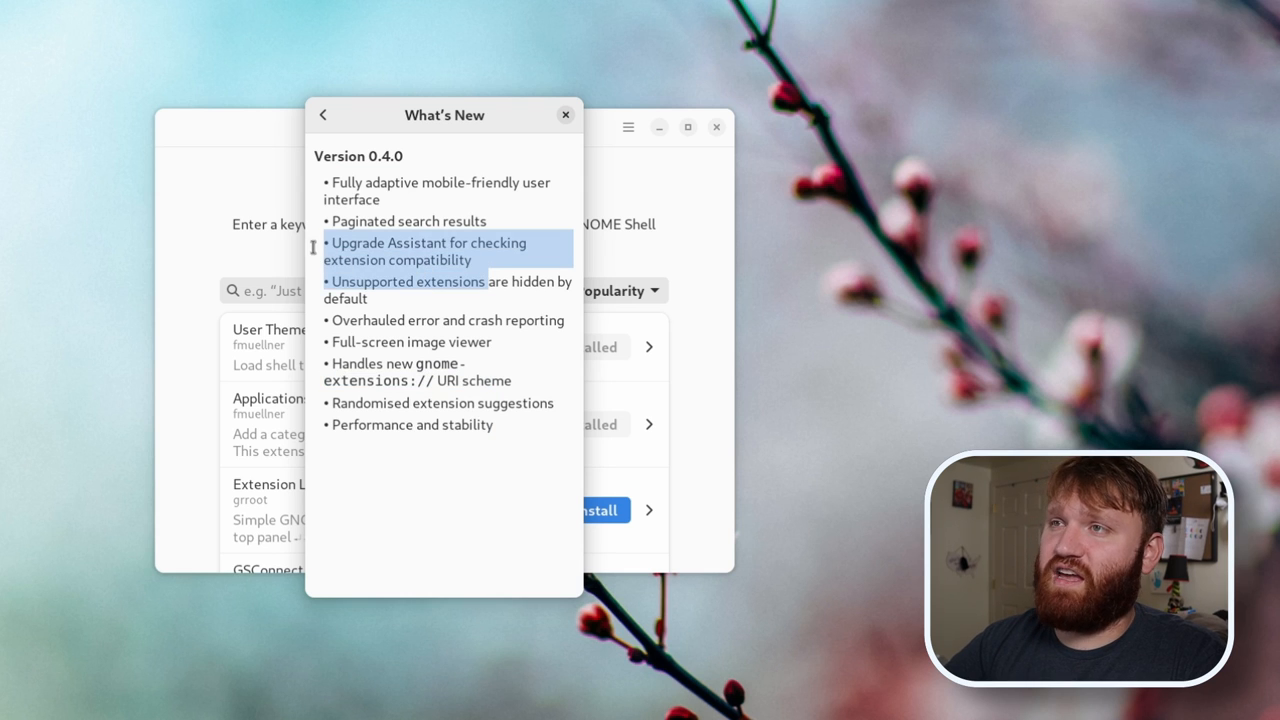
click(566, 114)
click(396, 127)
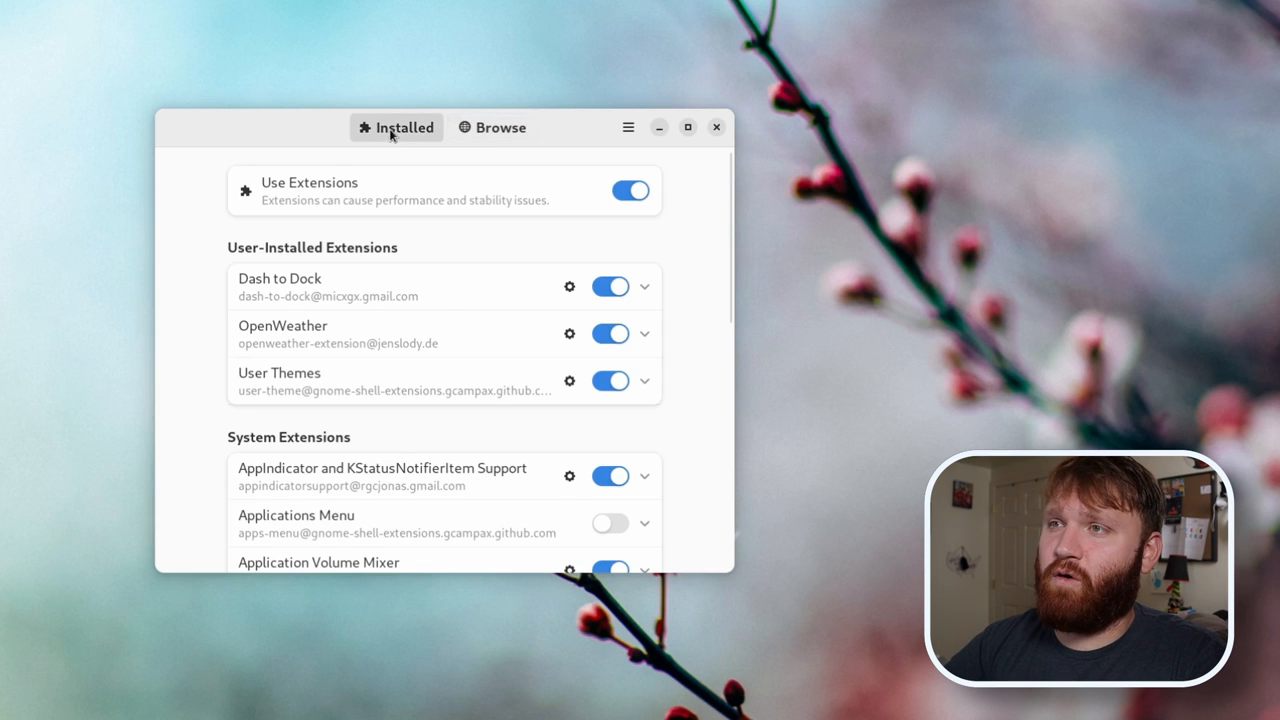
scroll(717, 402, down, 4)
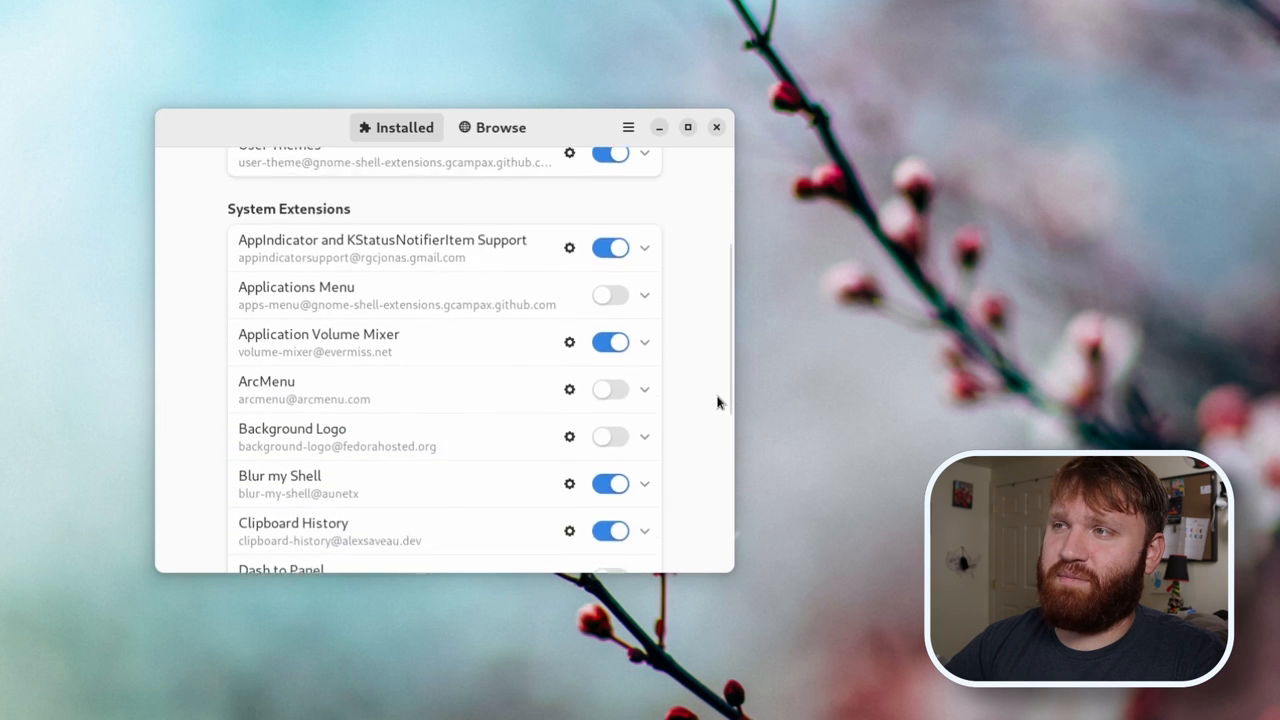
scroll(717, 402, down, 3)
scroll(717, 402, down, 2)
scroll(717, 402, down, 2)
scroll(717, 402, down, 1)
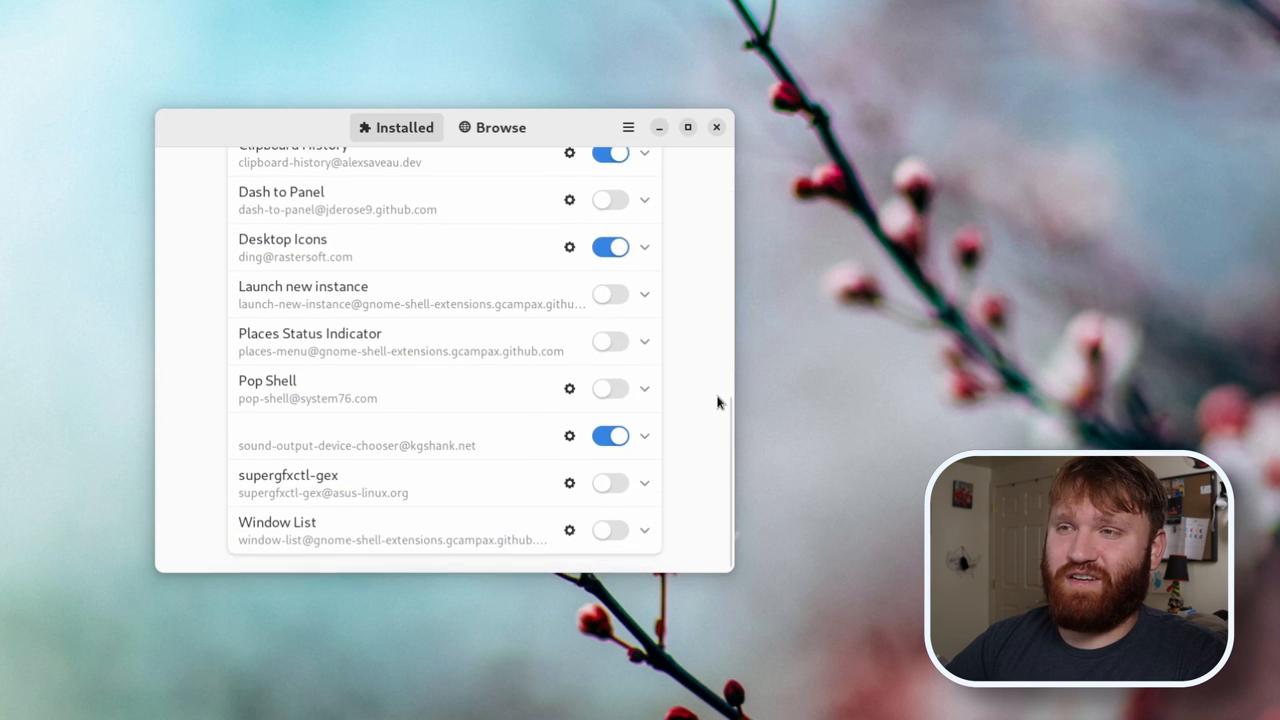
scroll(717, 402, up, 2)
scroll(717, 402, up, 3)
scroll(717, 402, up, 3)
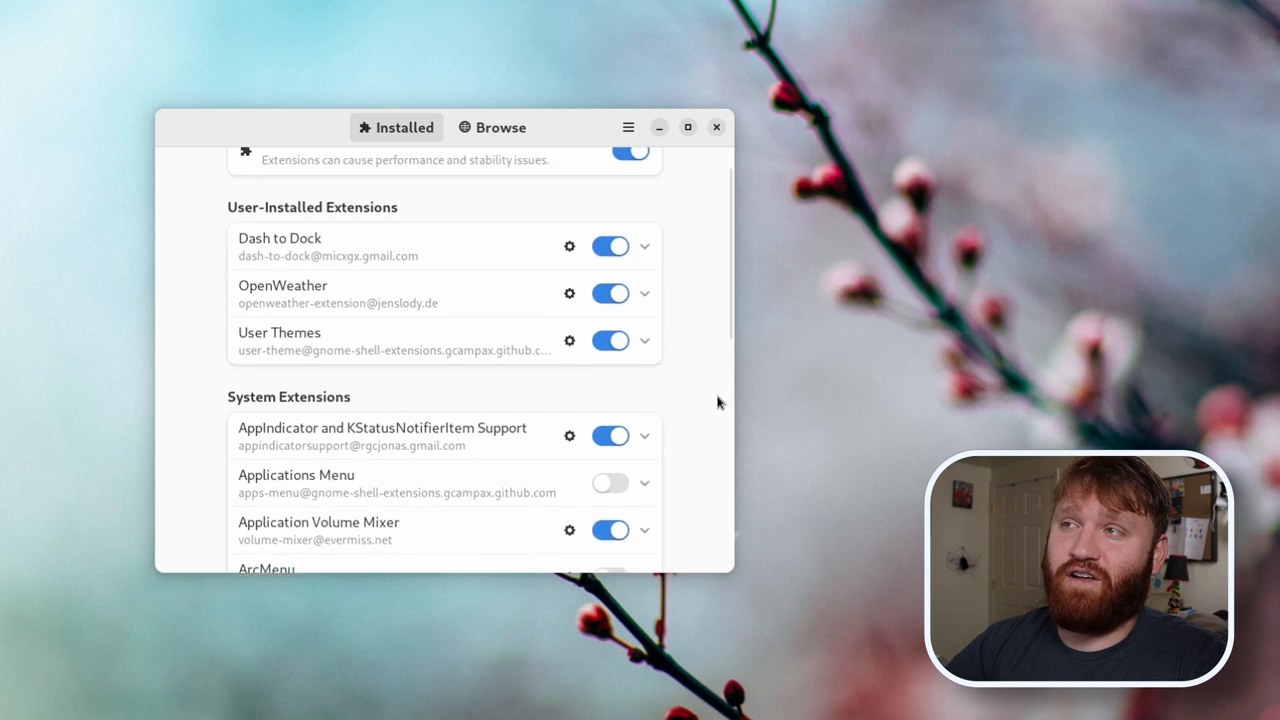
scroll(717, 402, up, 2)
Run the Upgrade Assistant against GNOME 42, showing 16 of 18 extensions supported
click(628, 128)
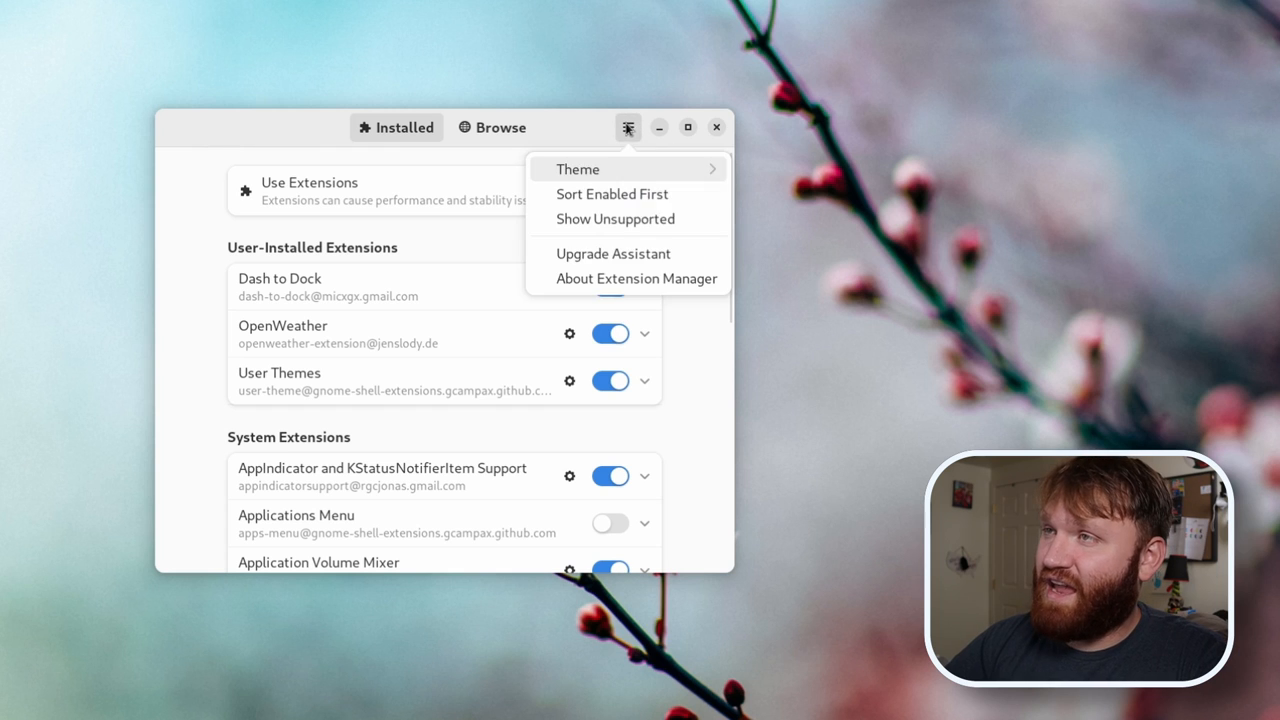
click(651, 256)
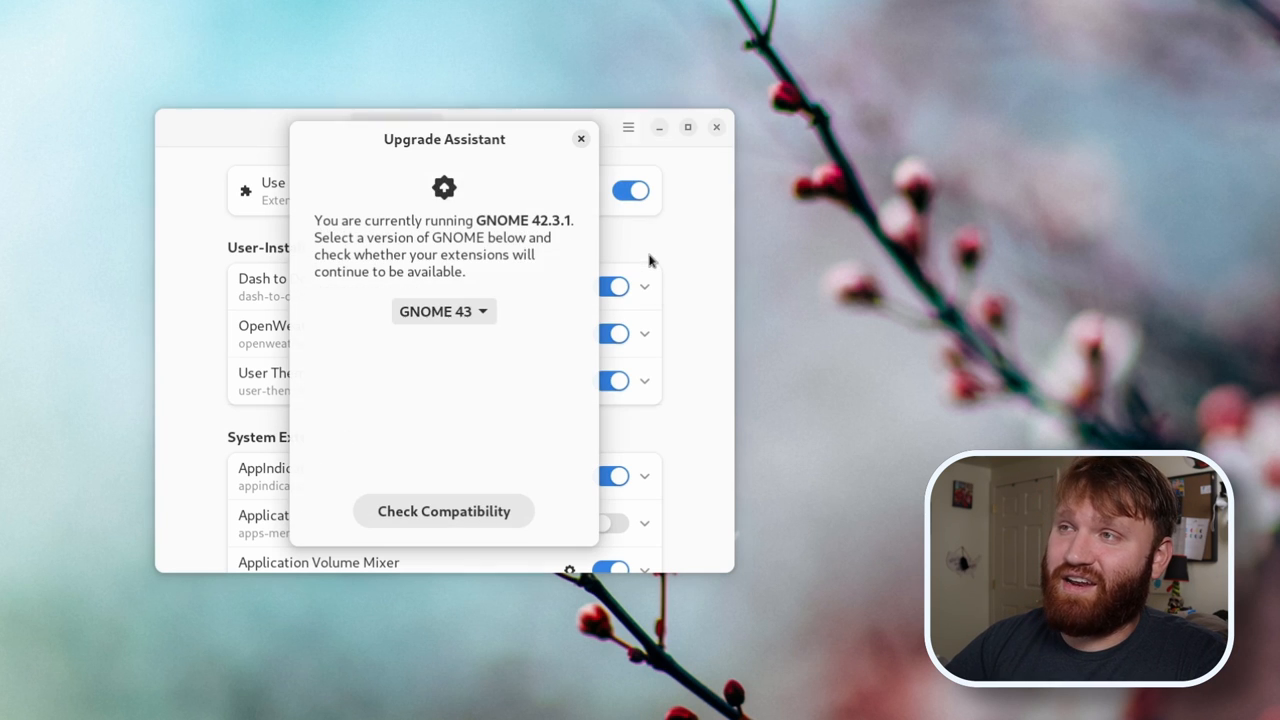
click(455, 316)
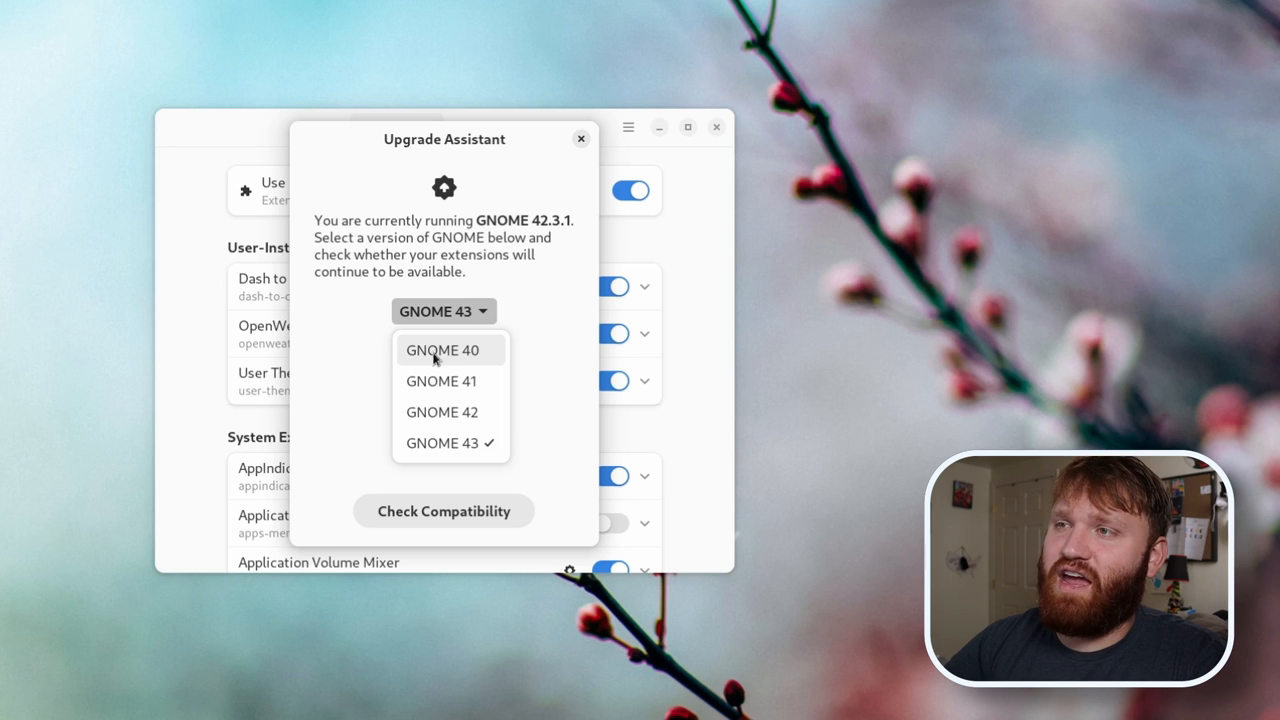
click(464, 412)
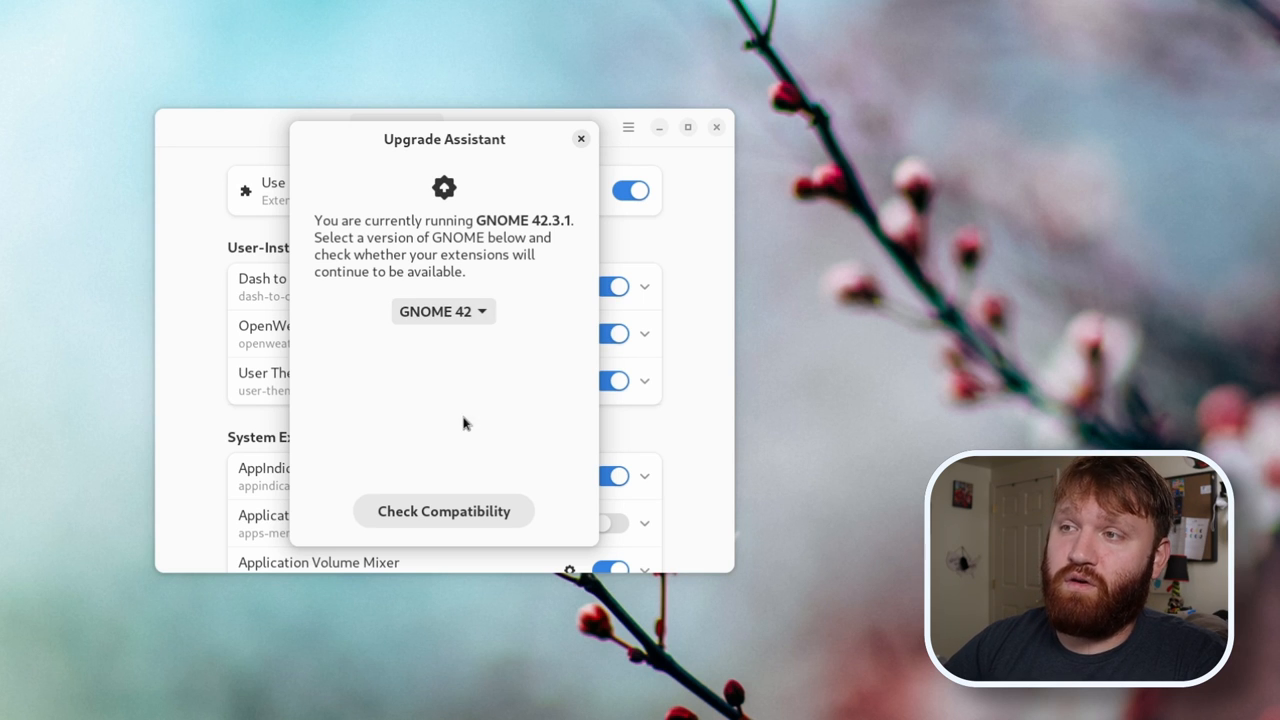
click(421, 515)
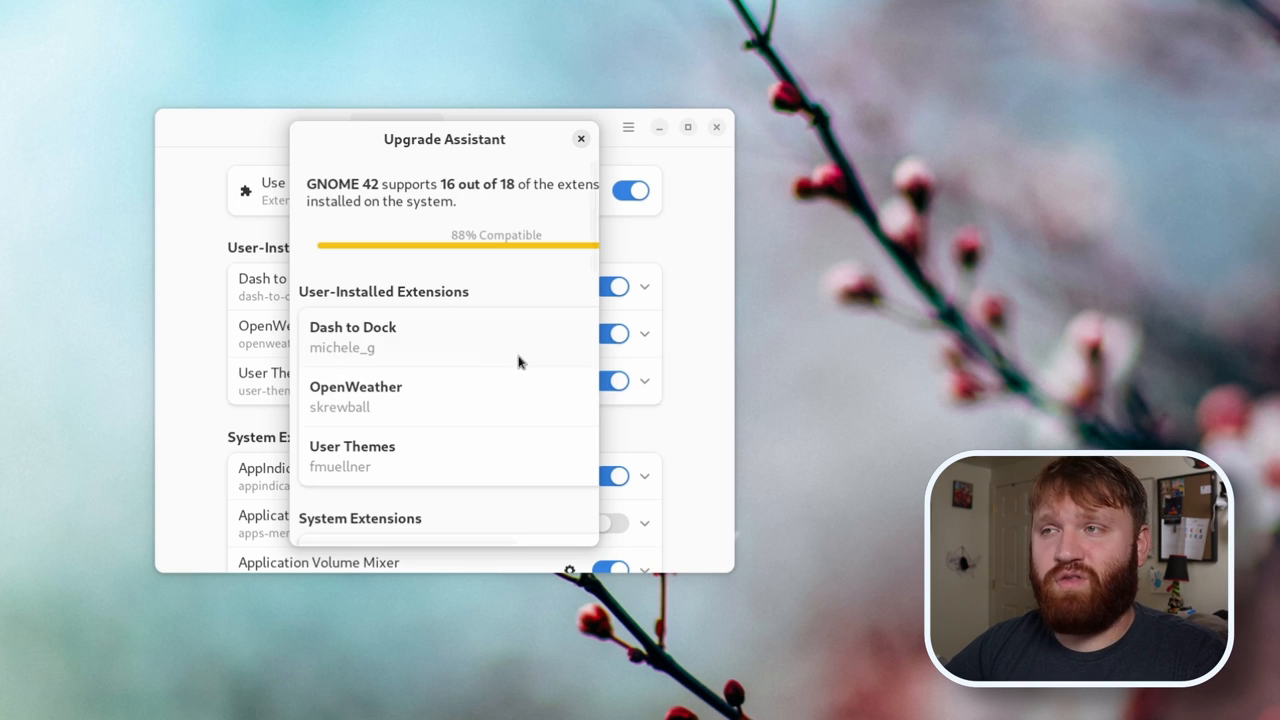
drag(596, 290, 730, 288)
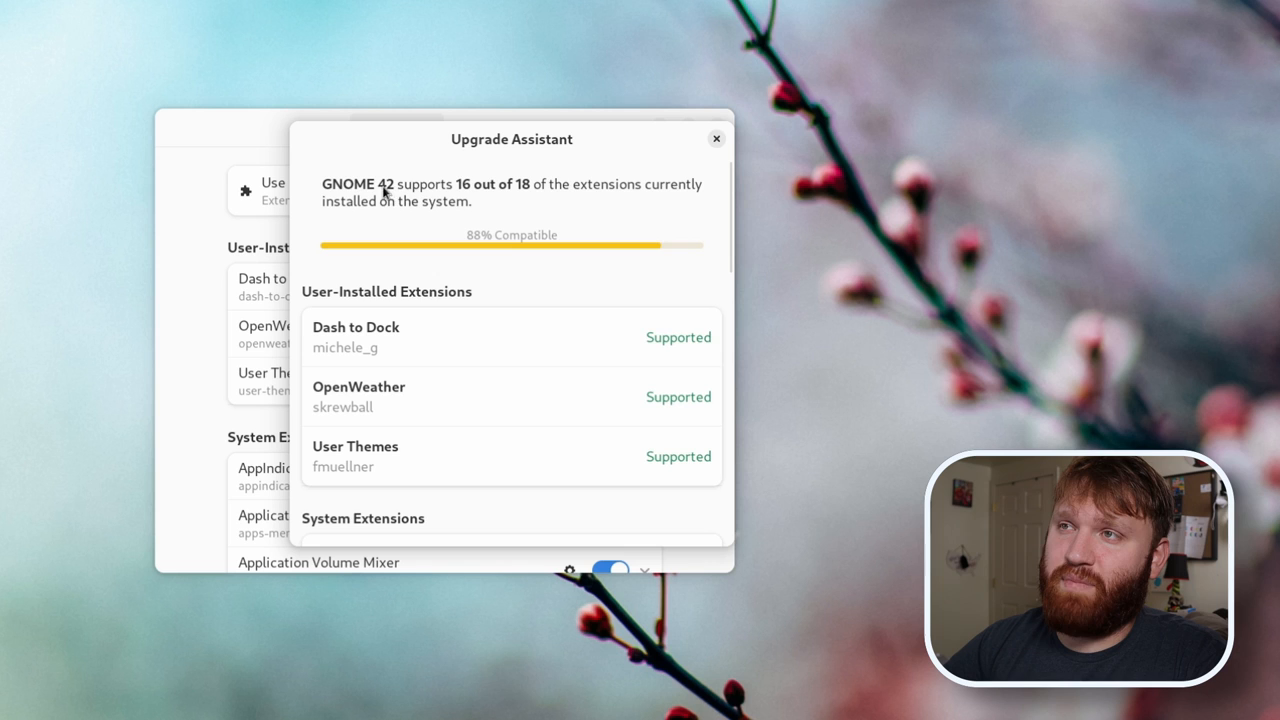
scroll(476, 389, down, 3)
scroll(476, 389, down, 4)
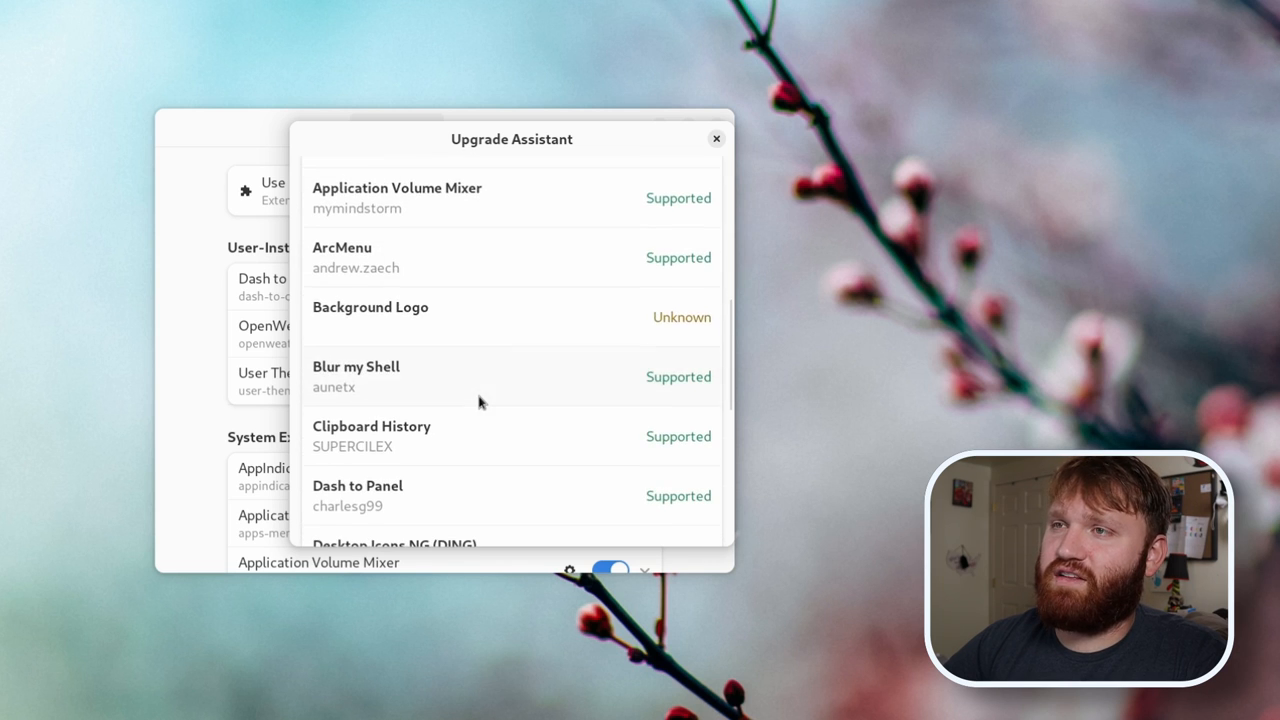
scroll(476, 389, down, 1)
scroll(522, 352, down, 4)
scroll(522, 352, down, 5)
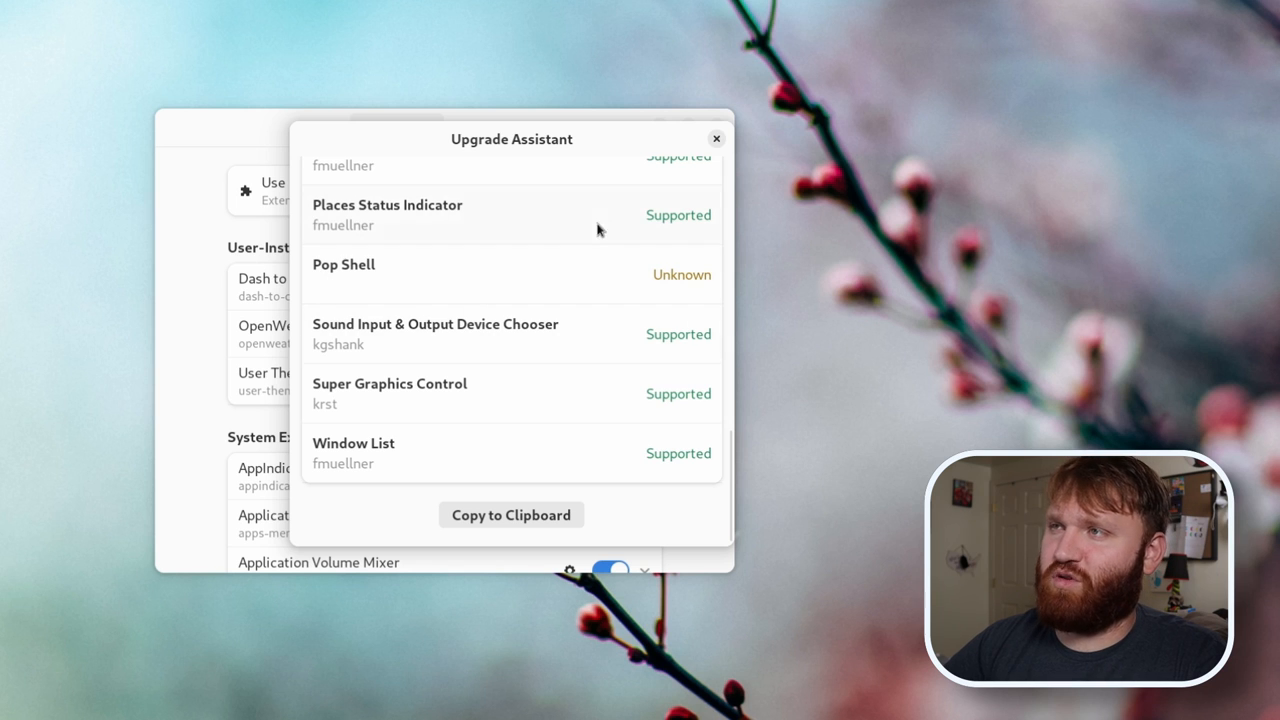
scroll(555, 316, up, 5)
scroll(555, 316, up, 5)
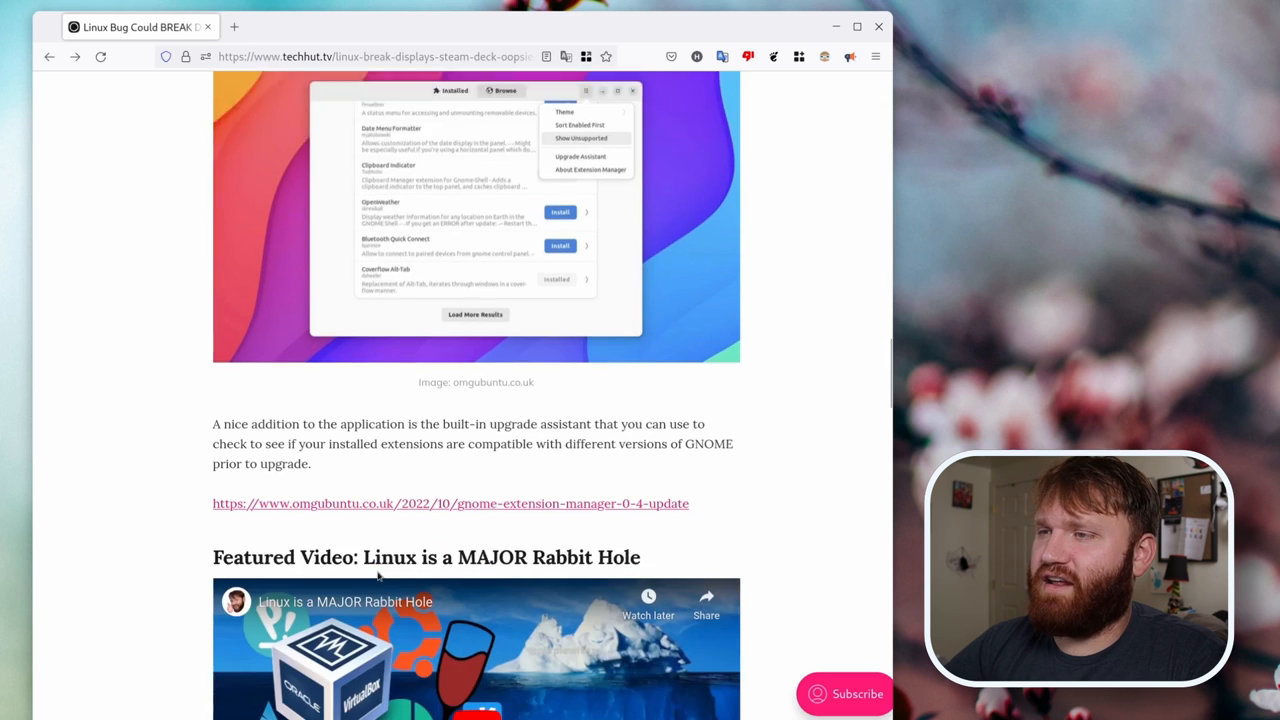
scroll(364, 590, down, 5)
scroll(380, 578, up, 3)
scroll(380, 400, up, 5)
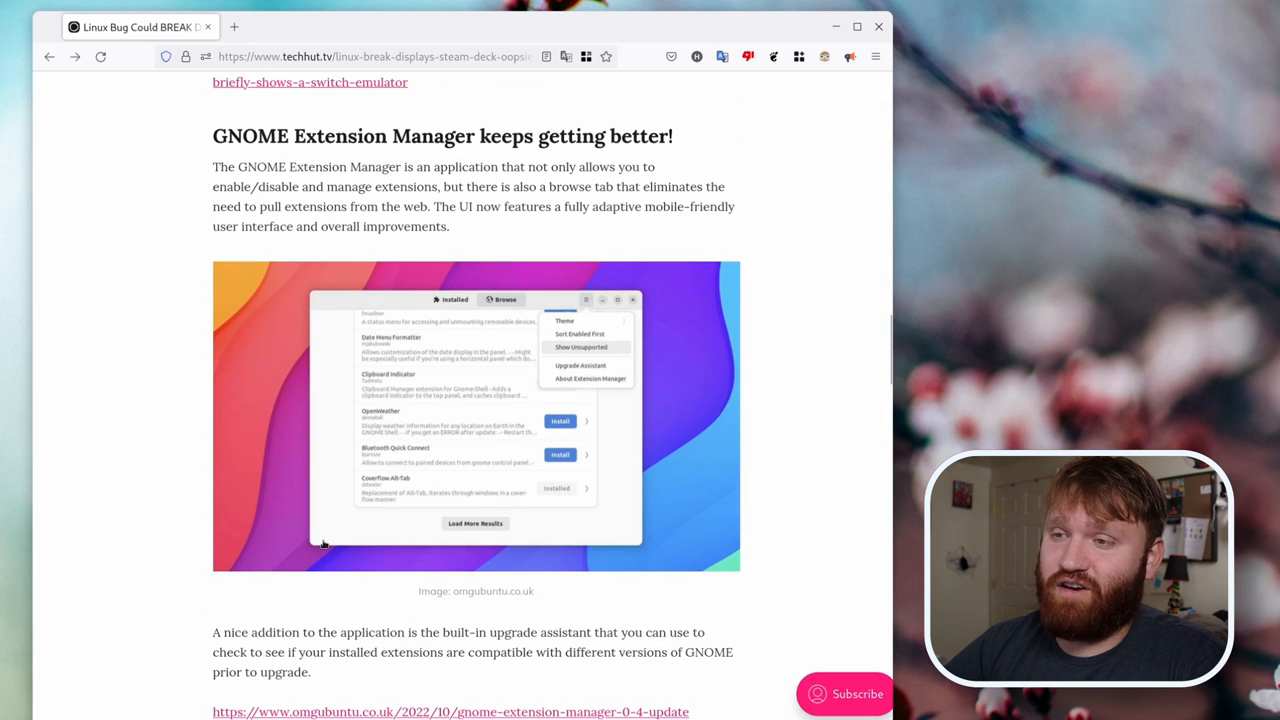
scroll(319, 672, down, 4)
scroll(330, 520, up, 2)
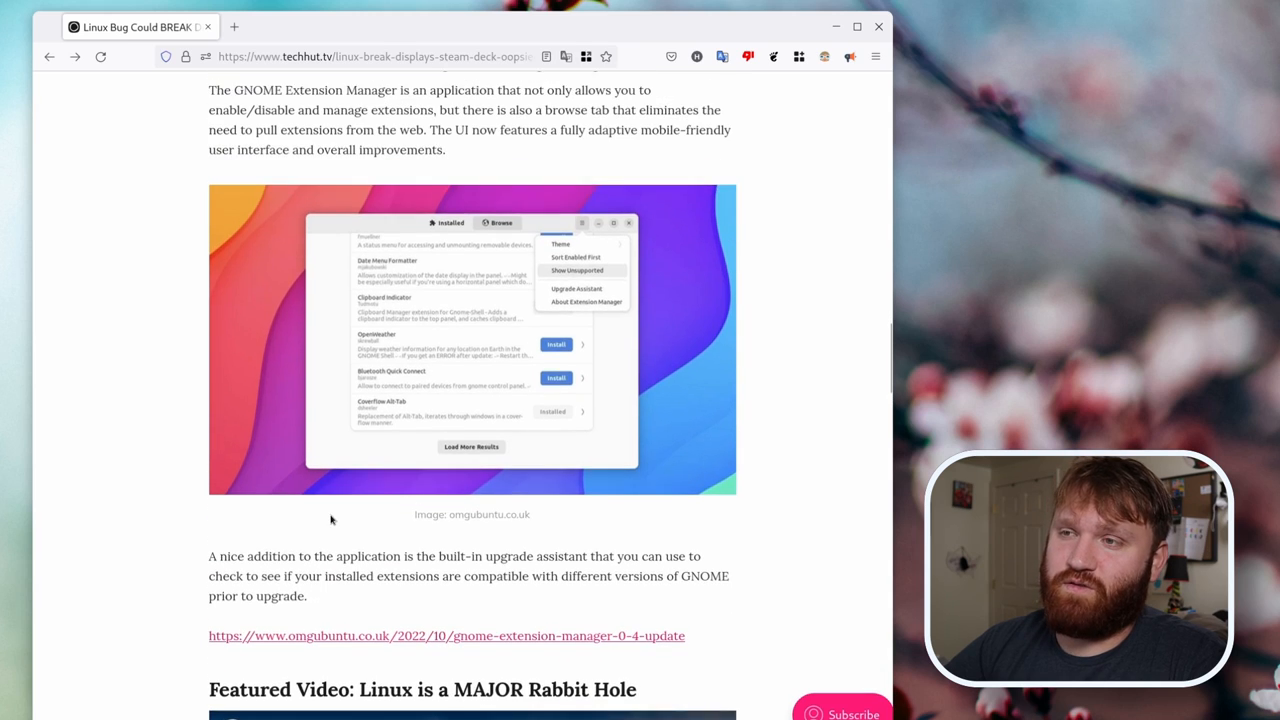
scroll(343, 423, down, 10)
scroll(330, 440, up, 1)
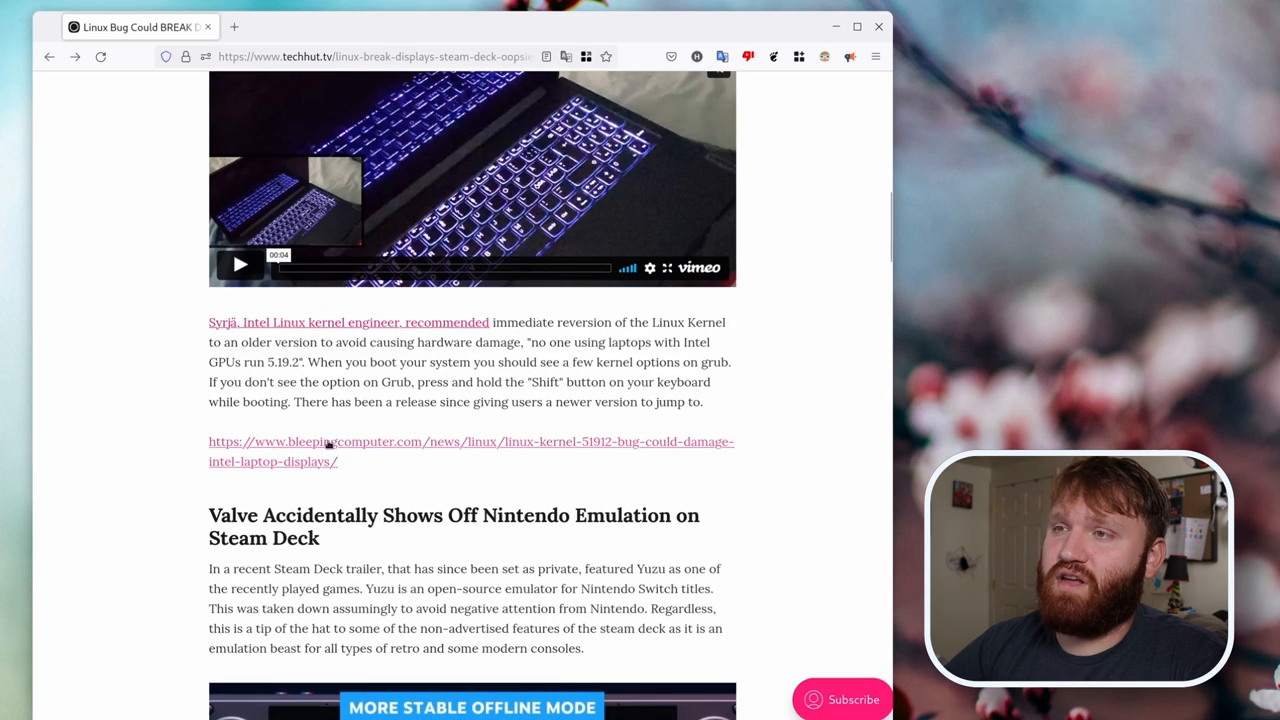
scroll(343, 447, up, 4)
scroll(343, 447, down, 8)
scroll(360, 445, down, 5)
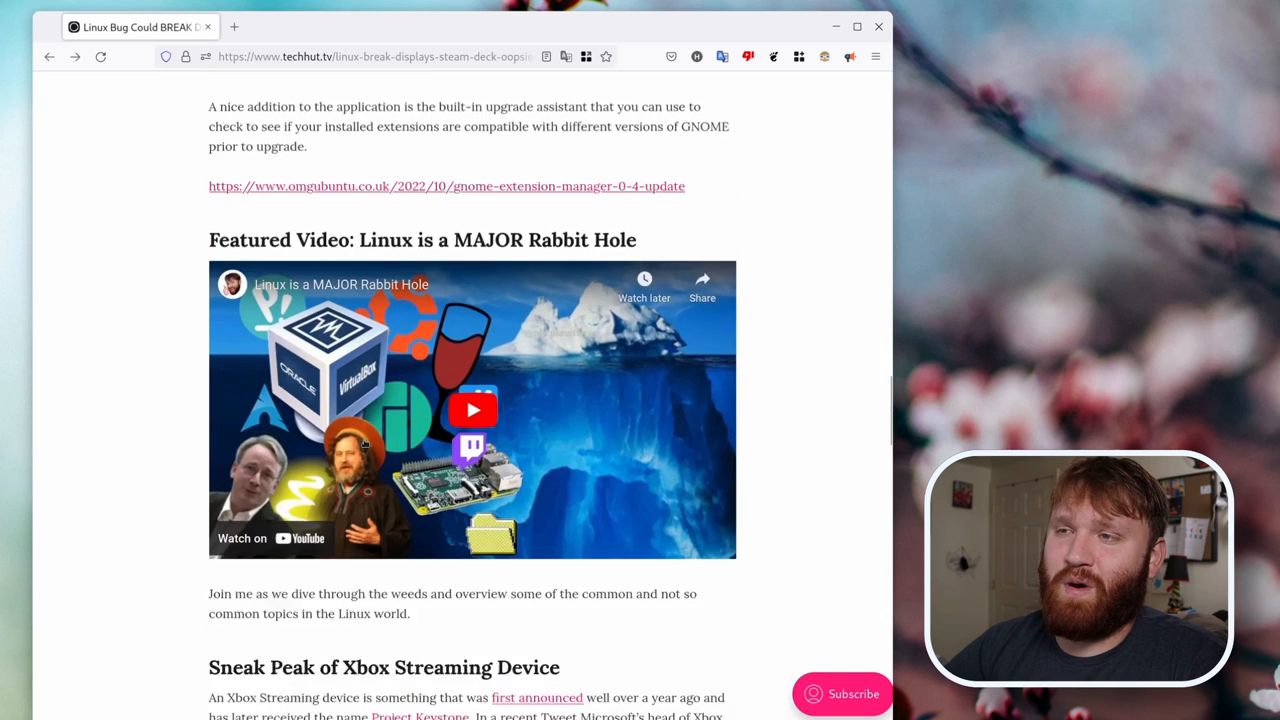
scroll(365, 443, up, 1)
scroll(365, 443, up, 2)
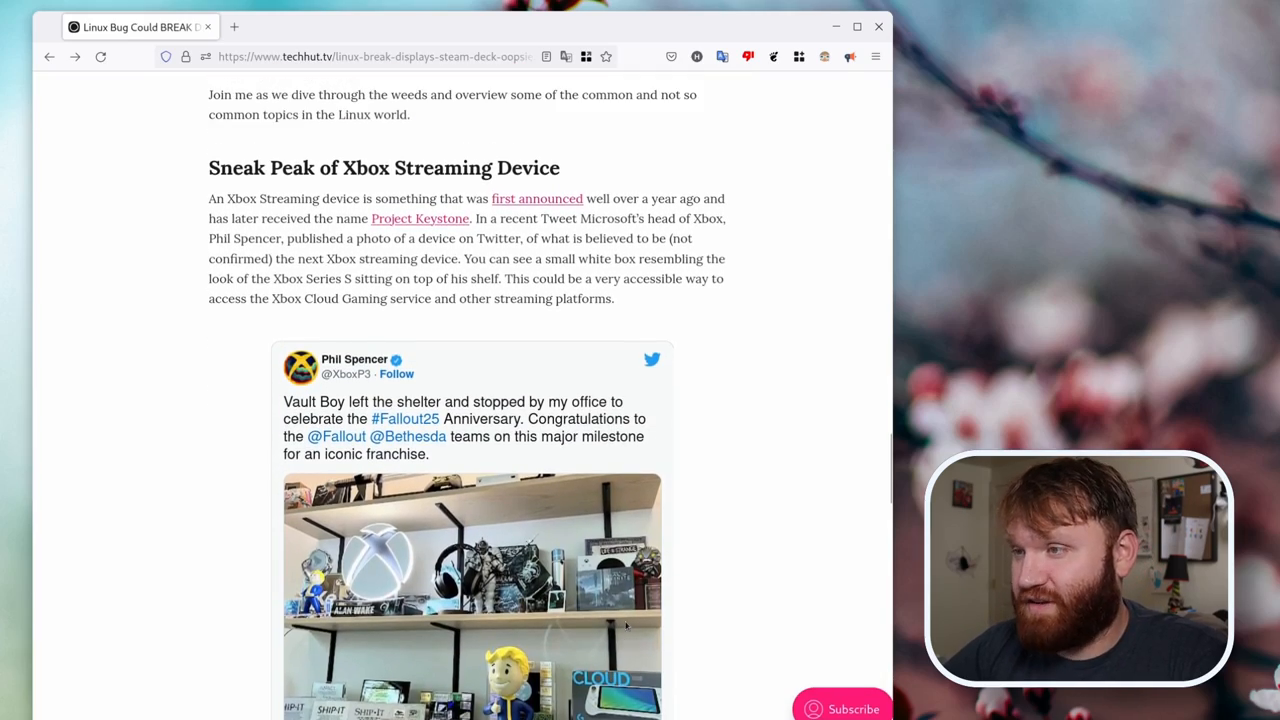
scroll(627, 627, down, 1)
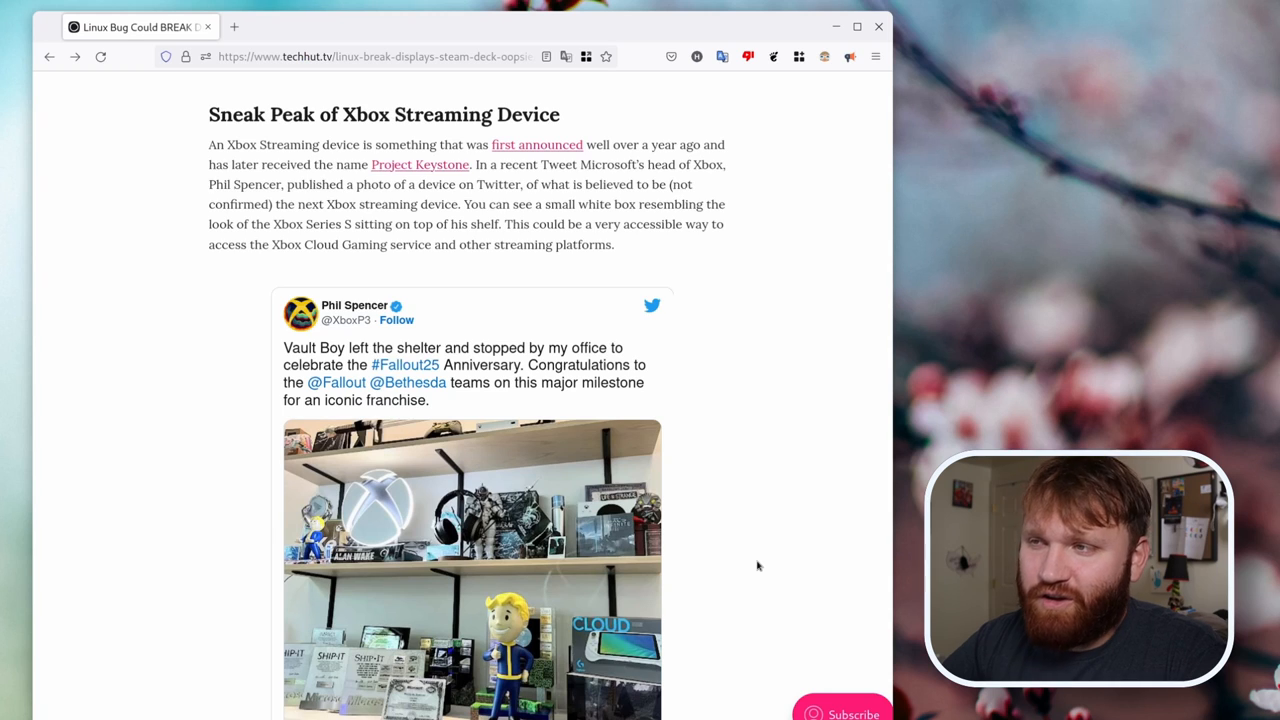
scroll(757, 566, down, 2)
scroll(757, 566, down, 1)
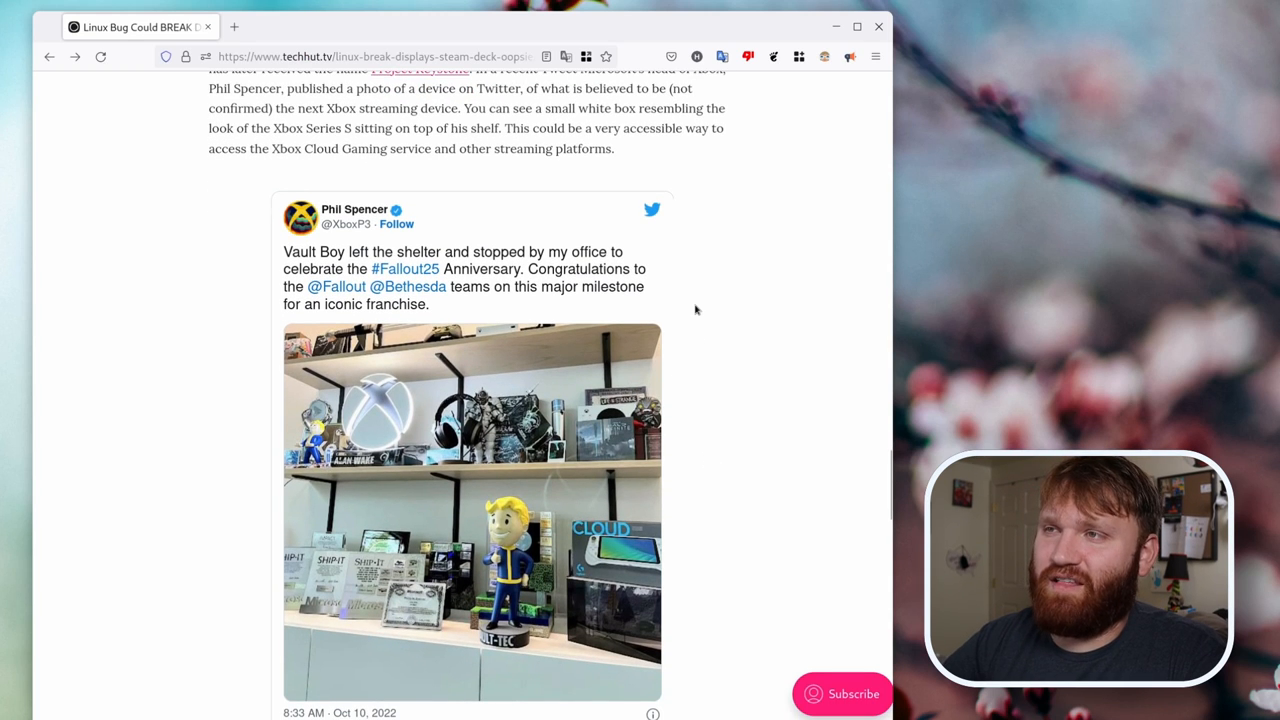
scroll(696, 310, up, 3)
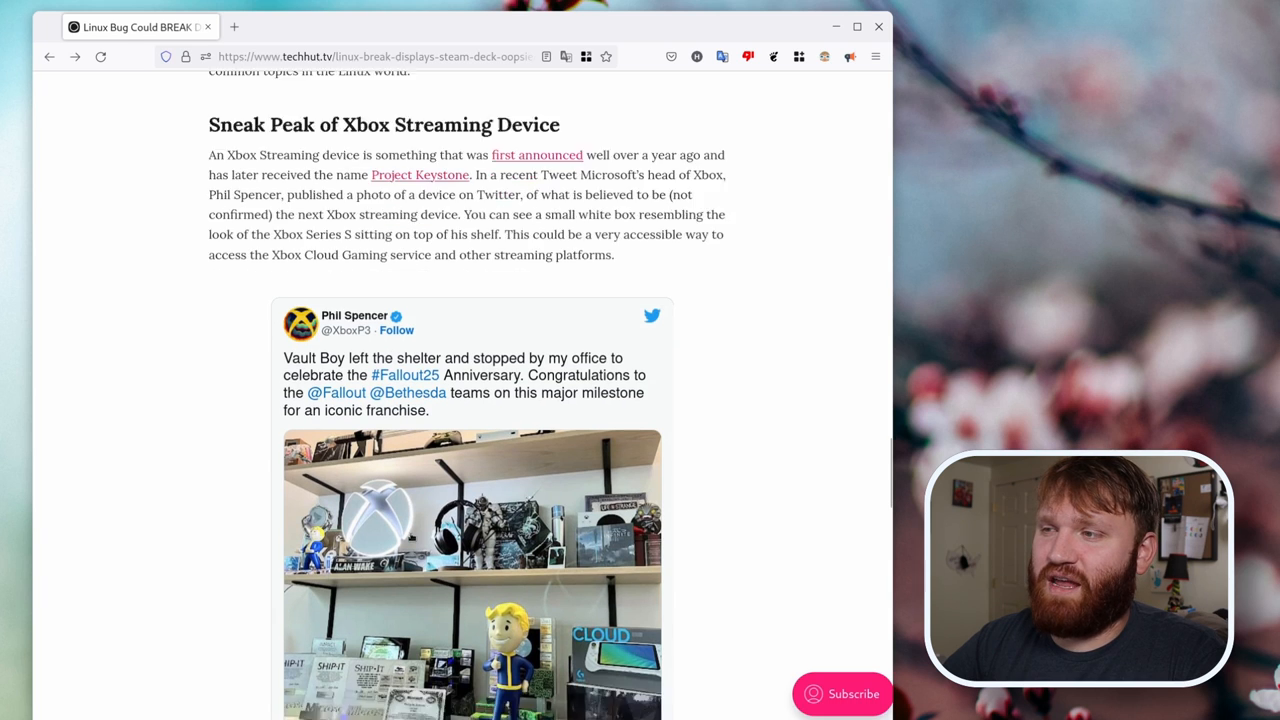
scroll(460, 450, down, 5)
scroll(460, 450, down, 3)
Open the embedded tweet on Twitter and view its shelf photo in full size
click(462, 453)
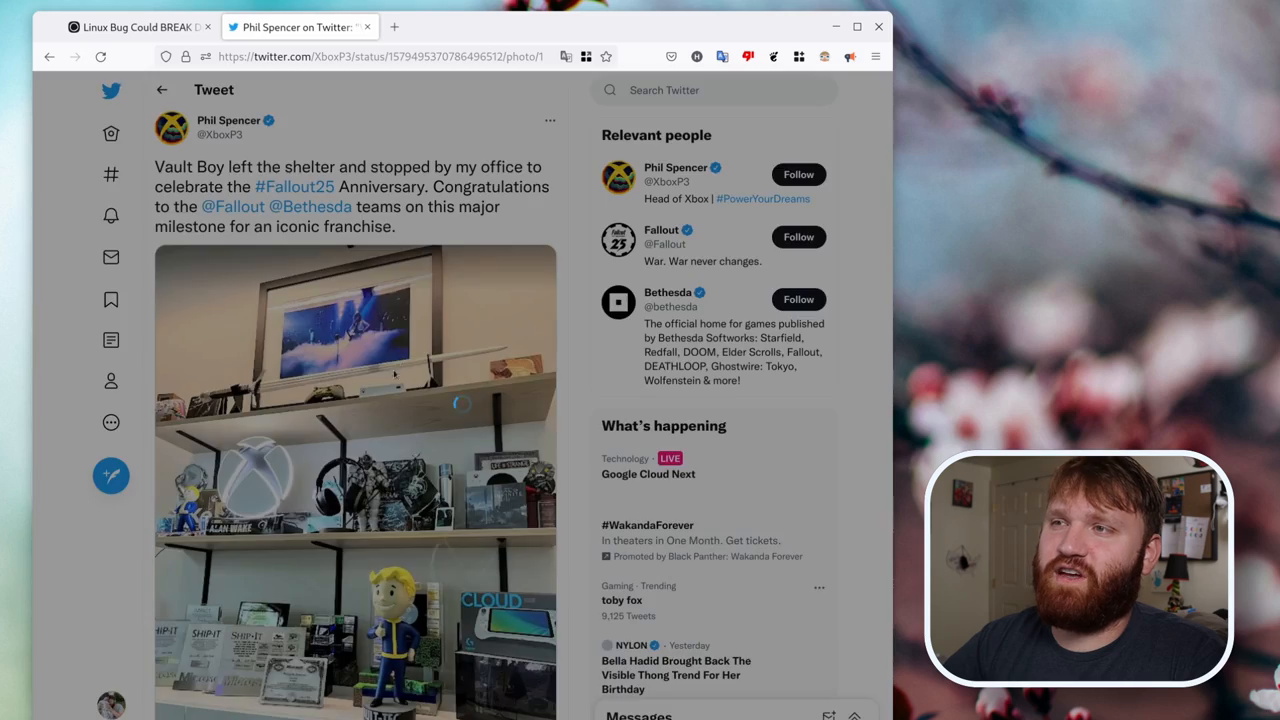
click(402, 360)
scroll(376, 256, up, 5)
scroll(376, 256, up, 4)
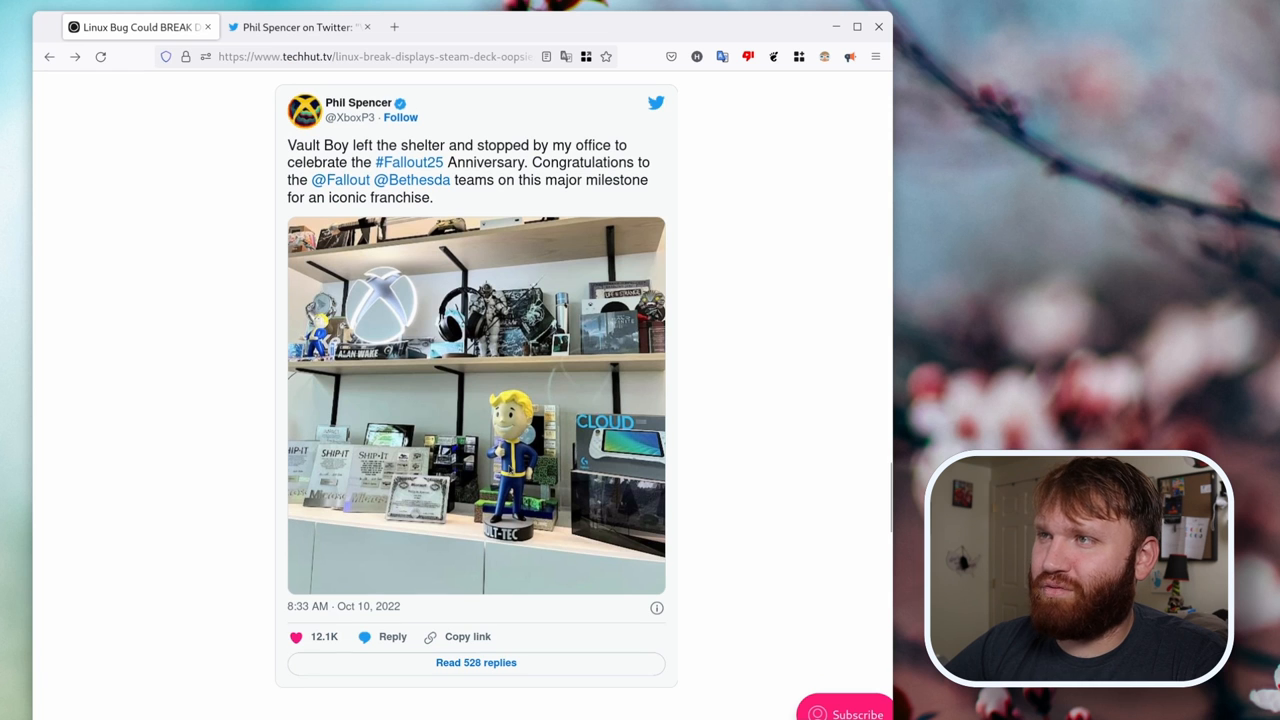
scroll(509, 470, down, 5)
scroll(509, 470, down, 2)
scroll(509, 470, down, 2)
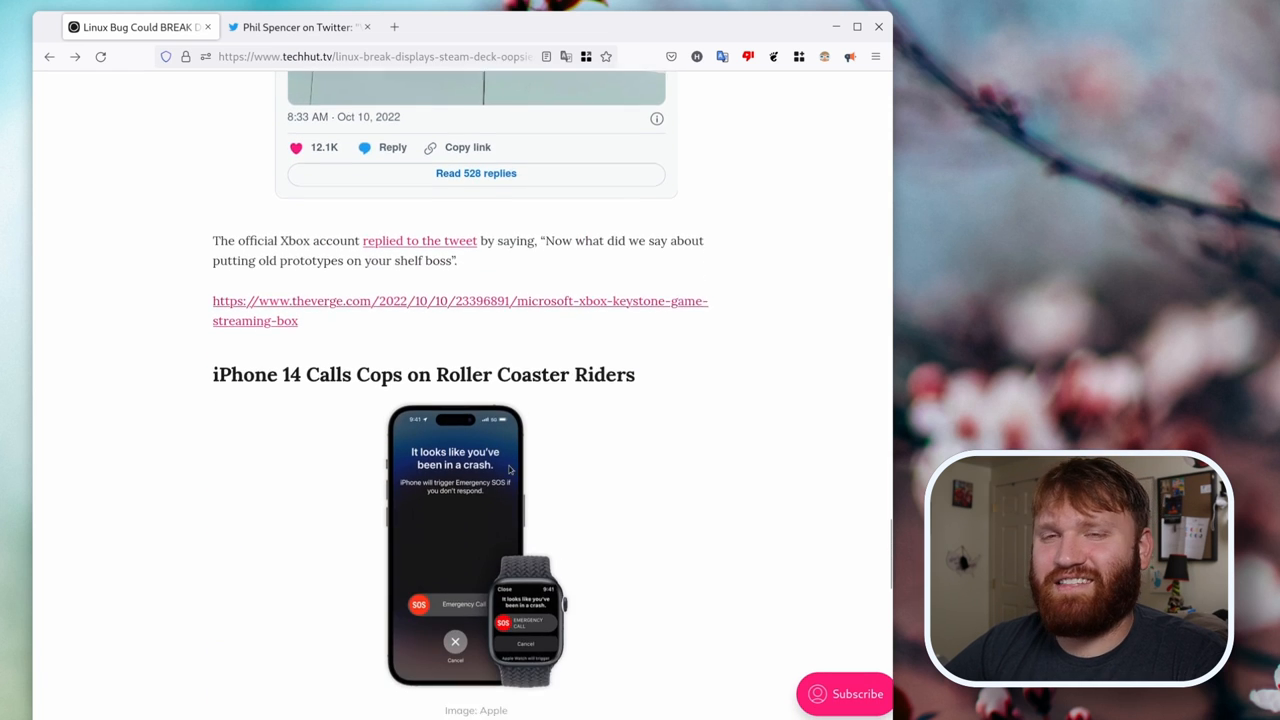
scroll(509, 470, down, 2)
scroll(509, 470, down, 1)
scroll(509, 470, down, 2)
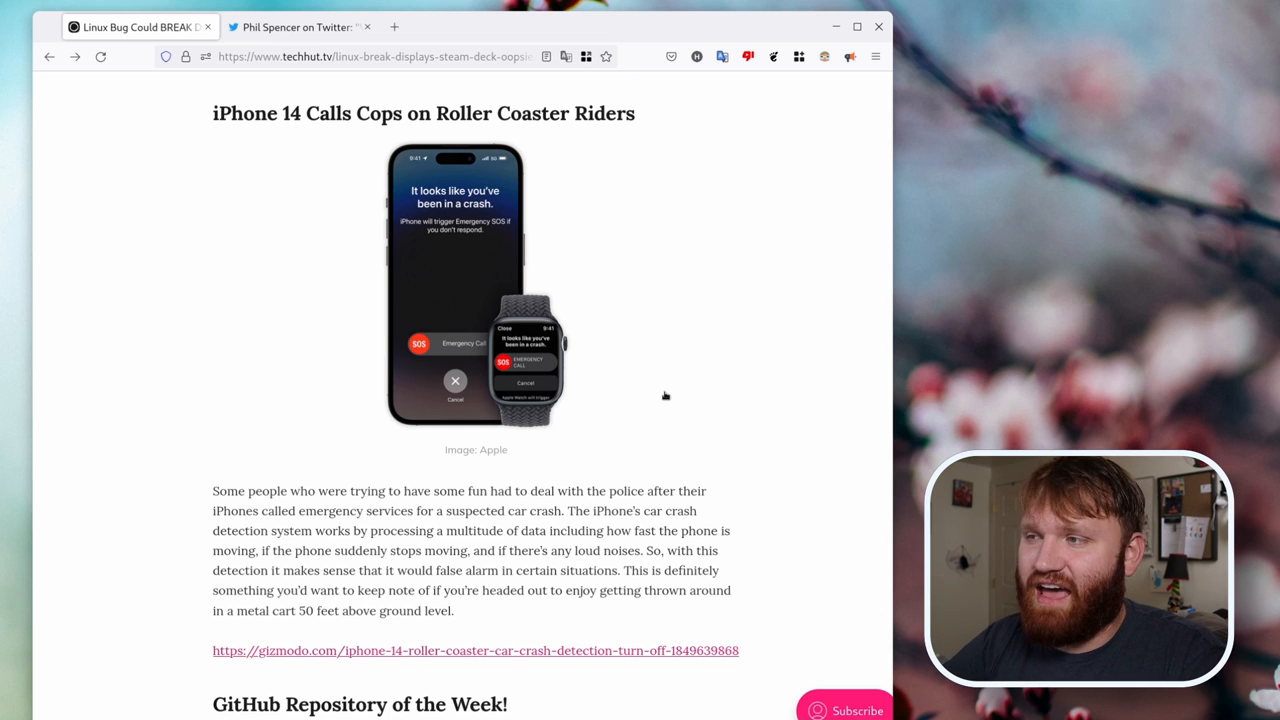
scroll(665, 396, up, 1)
scroll(783, 541, down, 1)
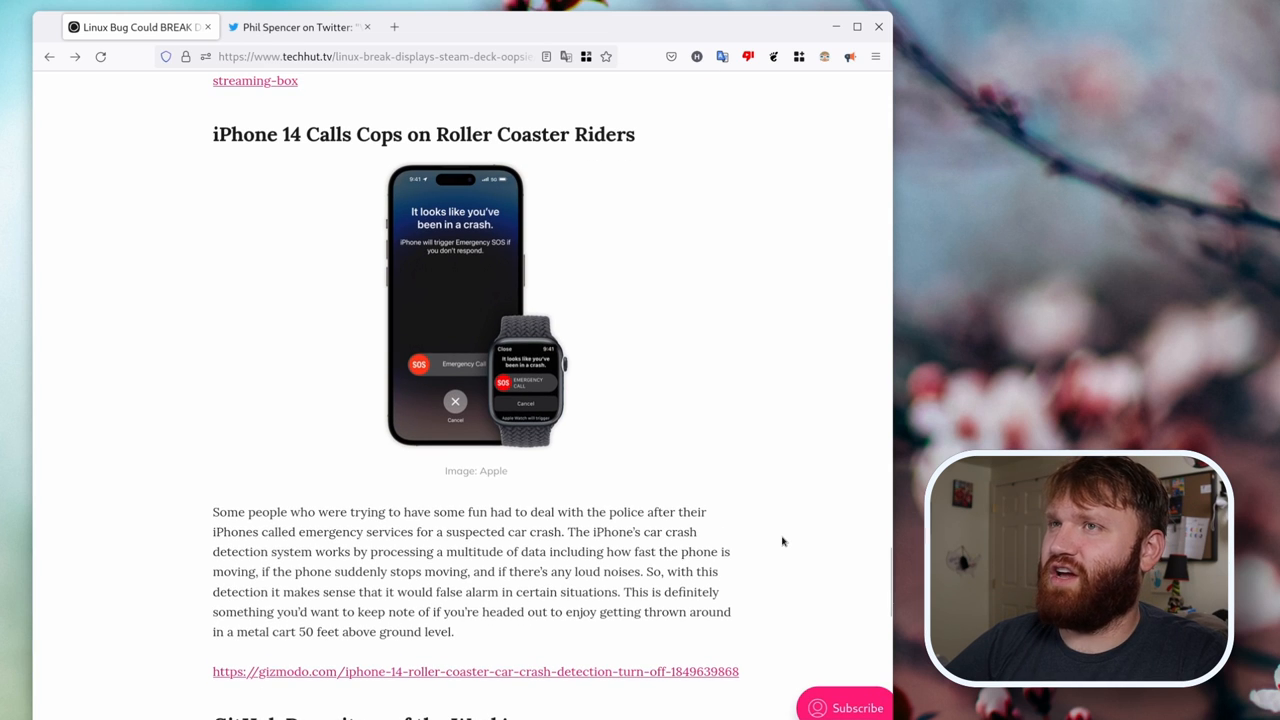
scroll(783, 541, down, 1)
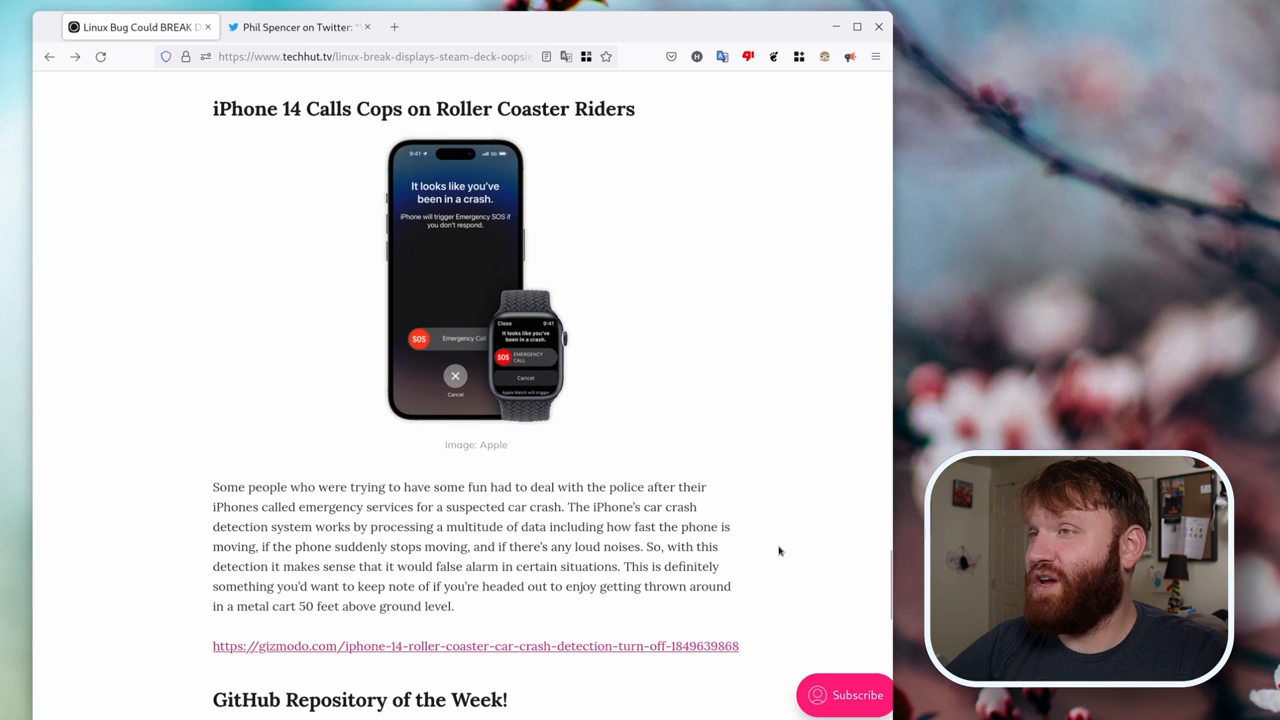
click(671, 645)
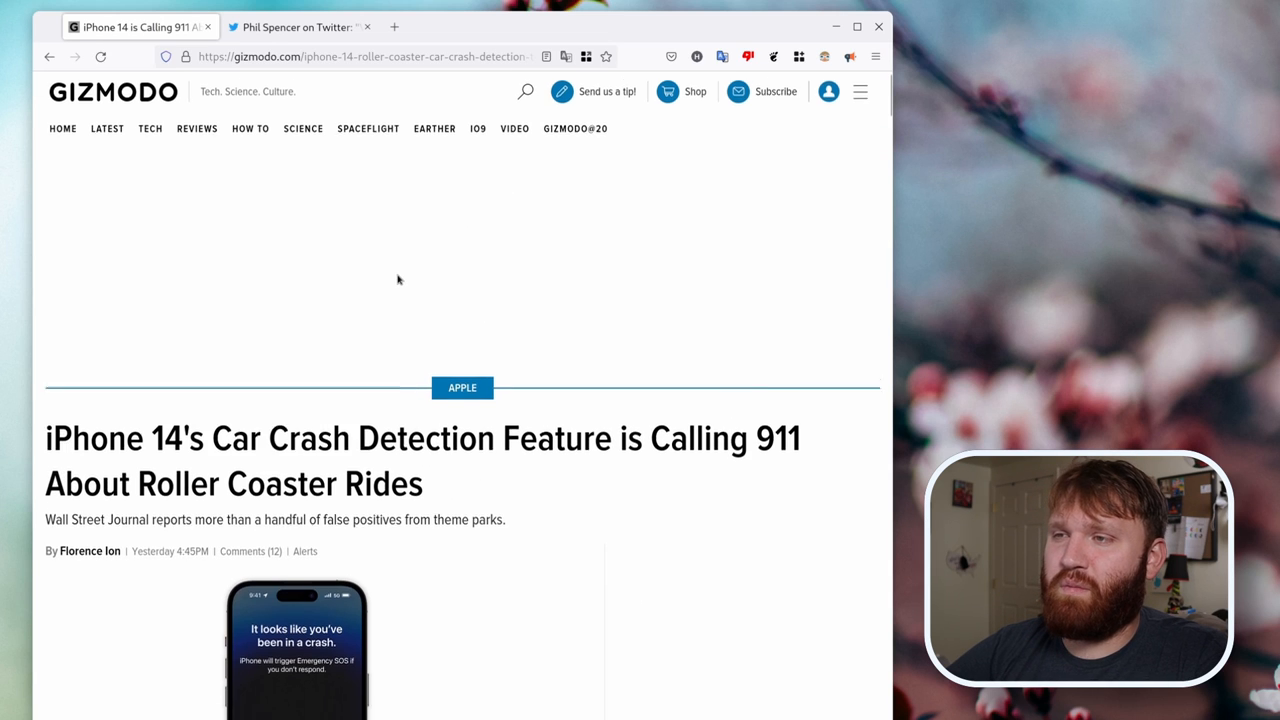
scroll(397, 279, down, 3)
scroll(397, 279, down, 3)
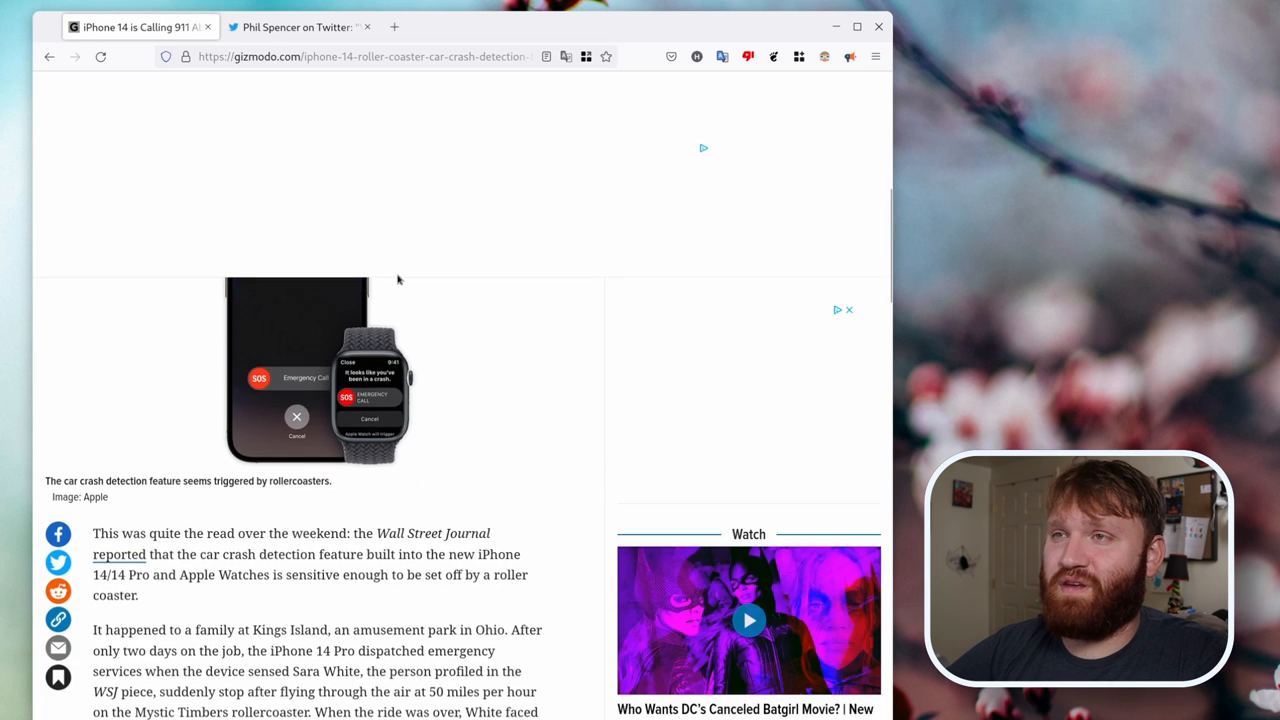
scroll(248, 373, down, 3)
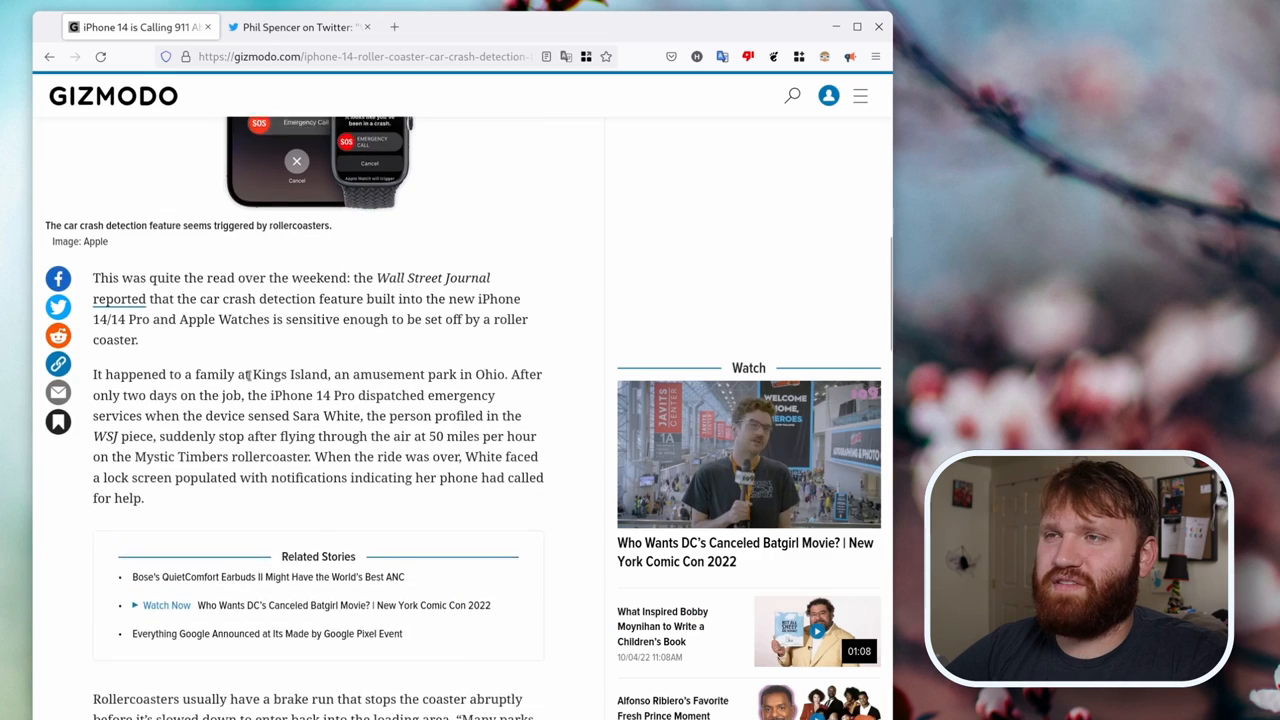
scroll(248, 373, down, 1)
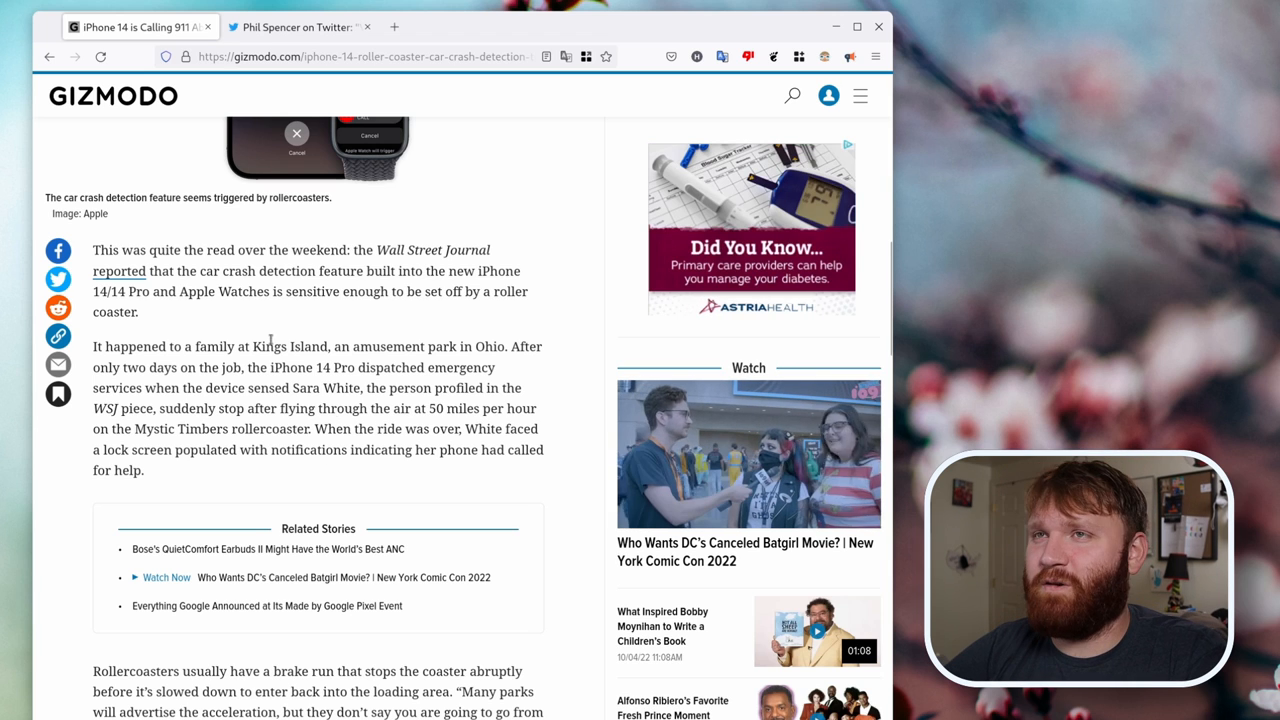
scroll(382, 428, up, 2)
Return to the newsletter, open the Volumio2 GitHub repository, then its Get Started page
click(49, 57)
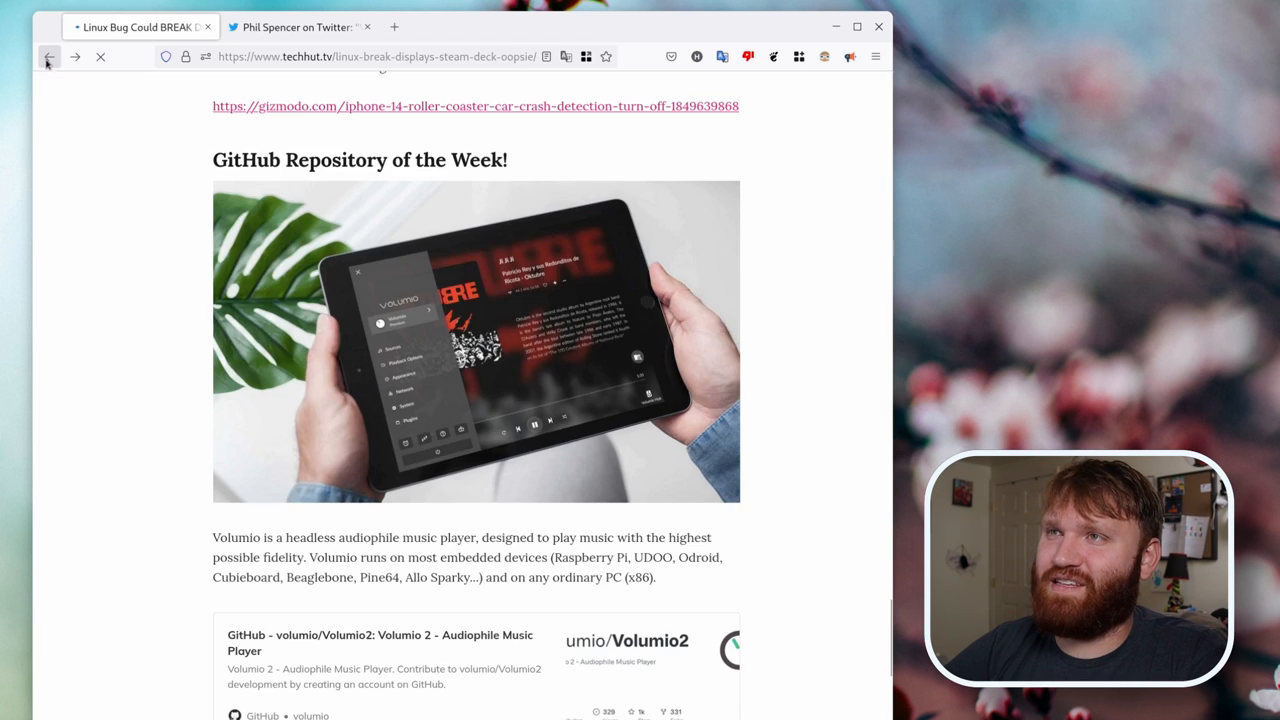
scroll(138, 303, up, 5)
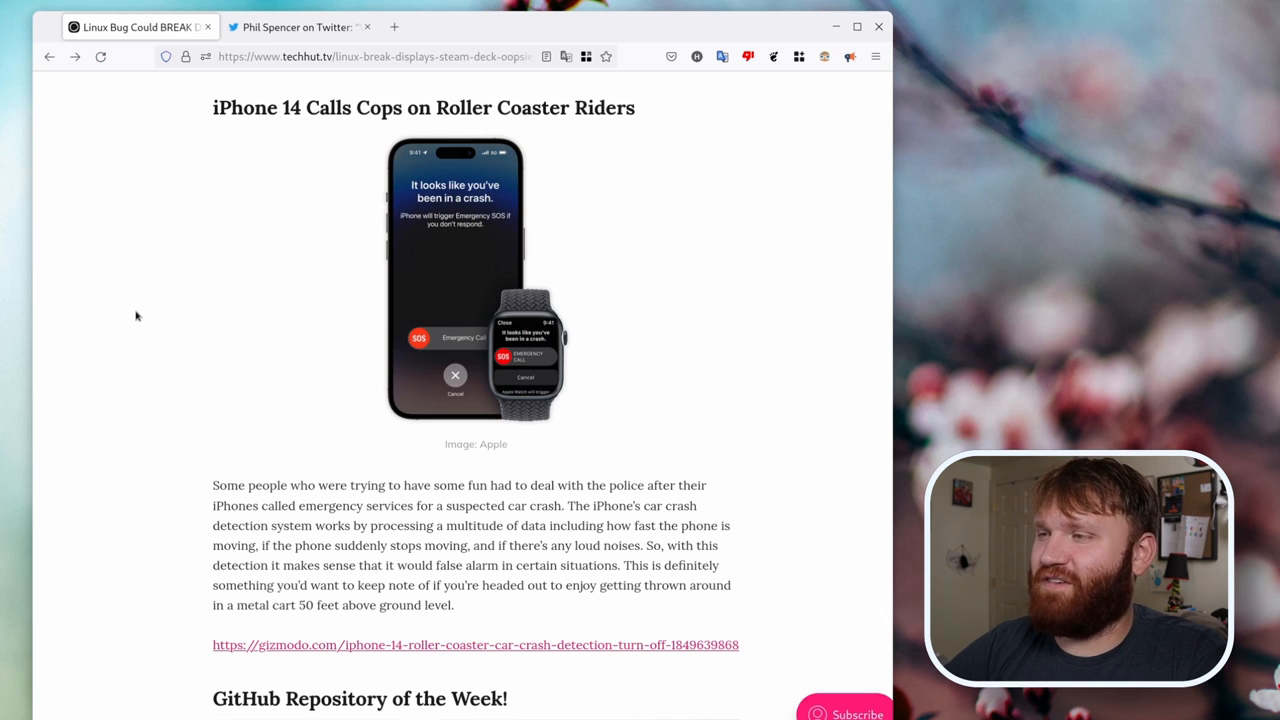
scroll(137, 316, down, 2)
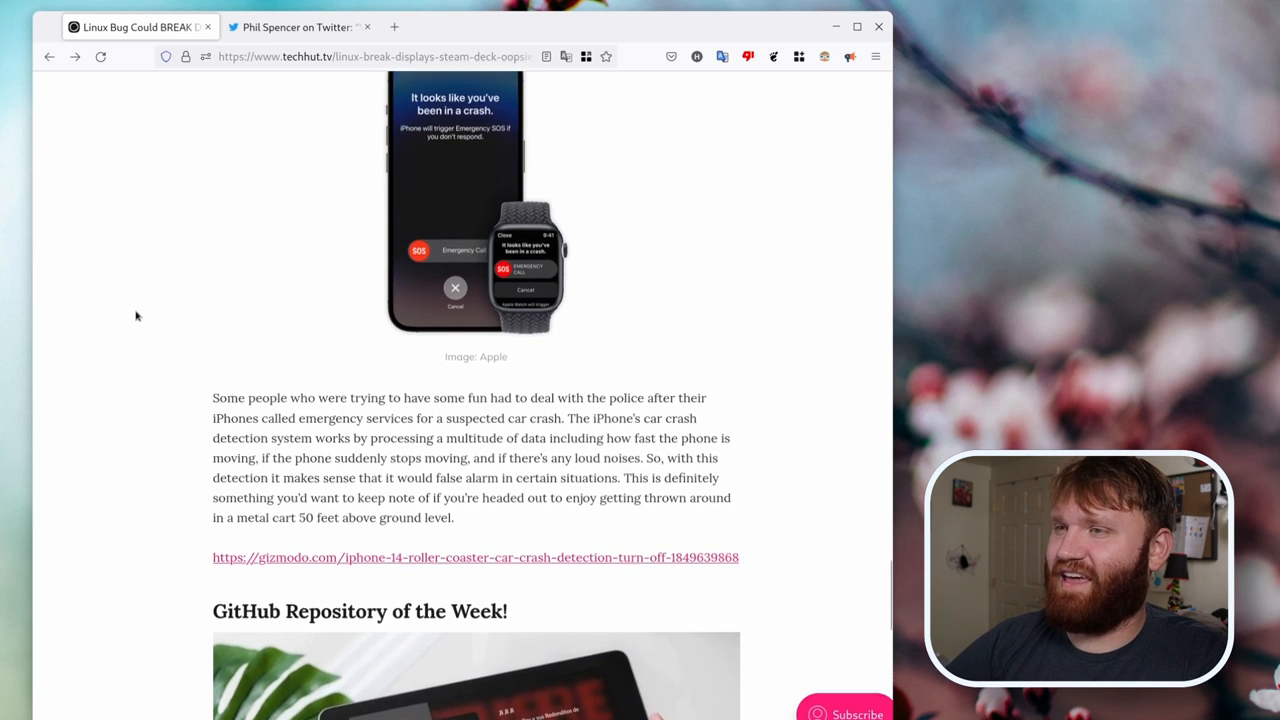
scroll(137, 316, up, 2)
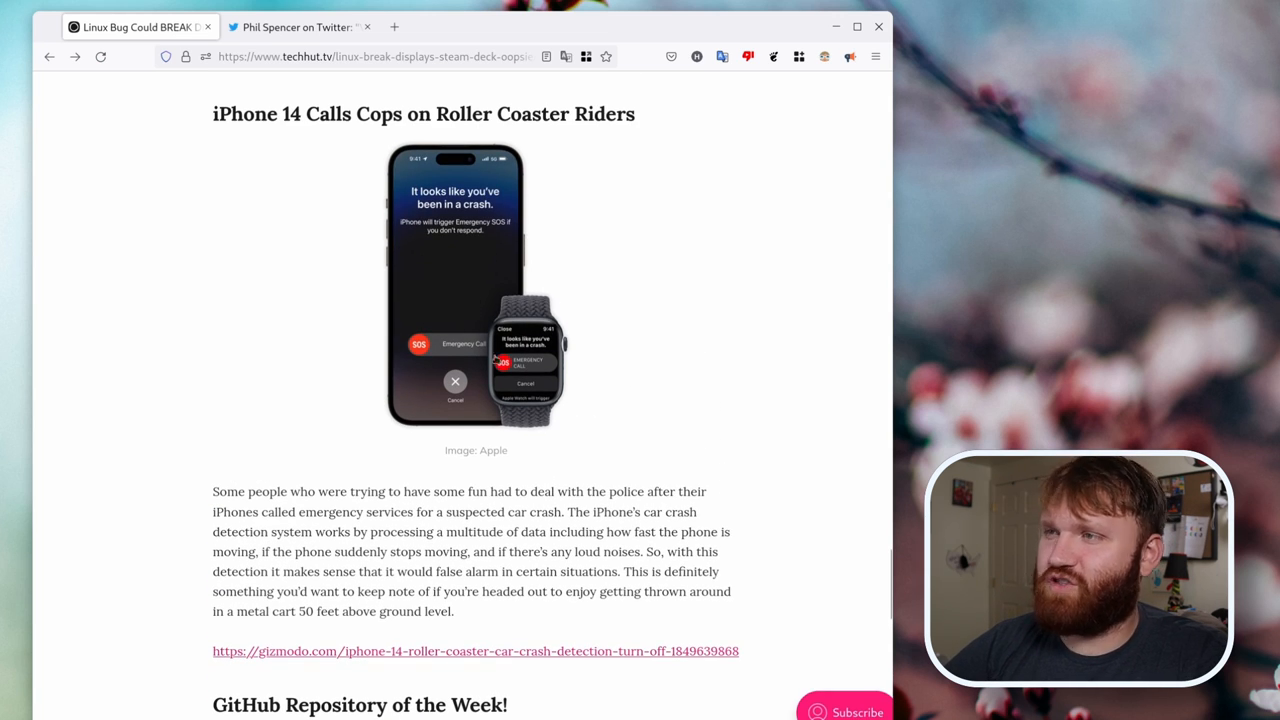
scroll(300, 486, down, 3)
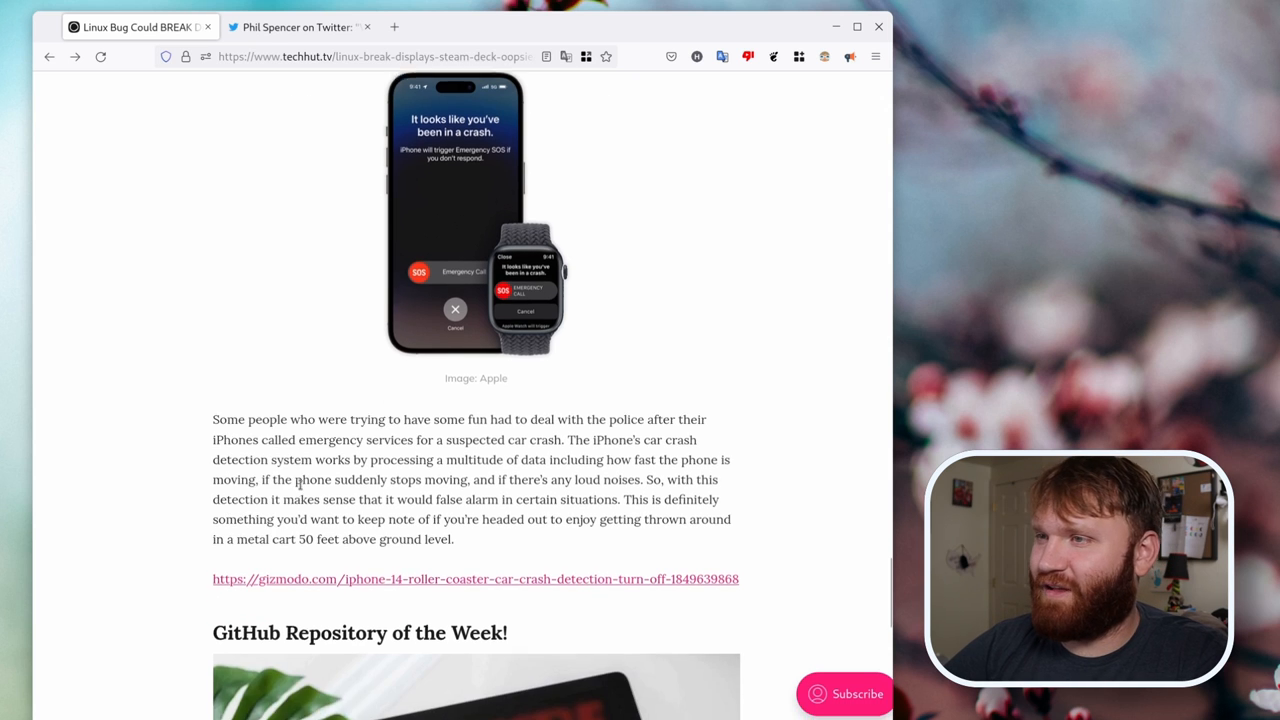
scroll(300, 486, up, 2)
scroll(300, 486, down, 3)
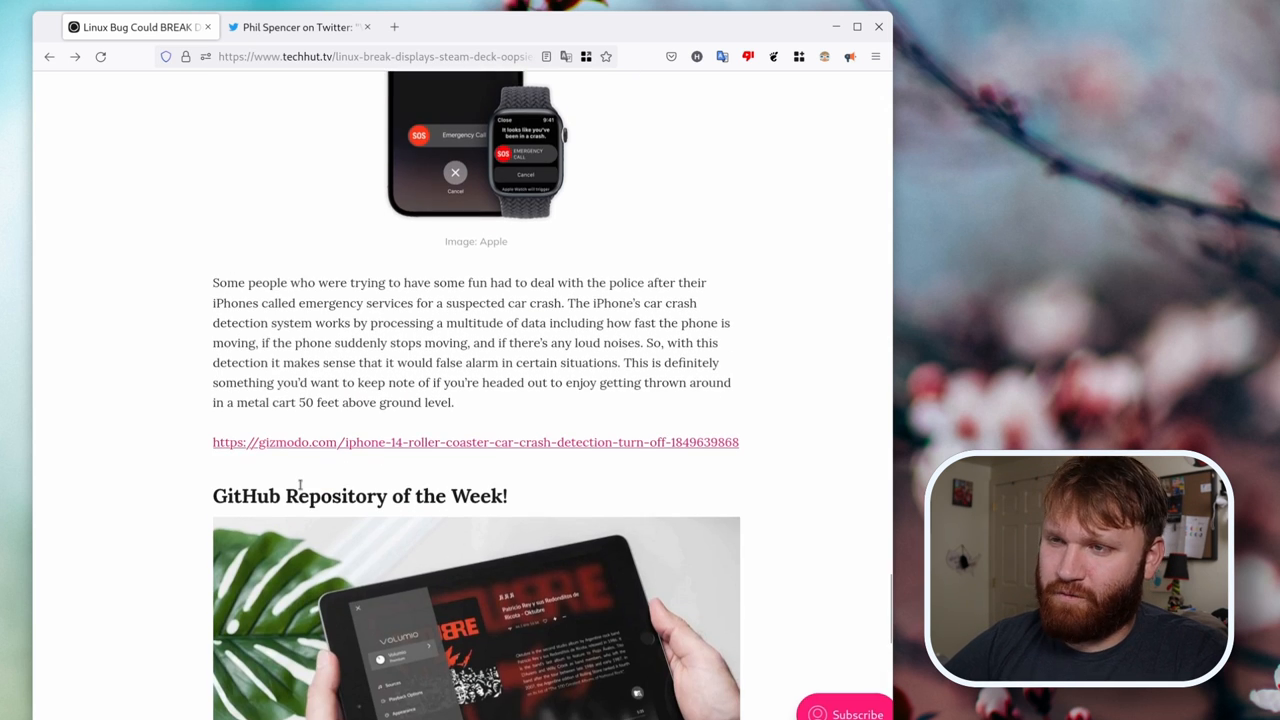
scroll(300, 486, down, 3)
scroll(300, 486, down, 2)
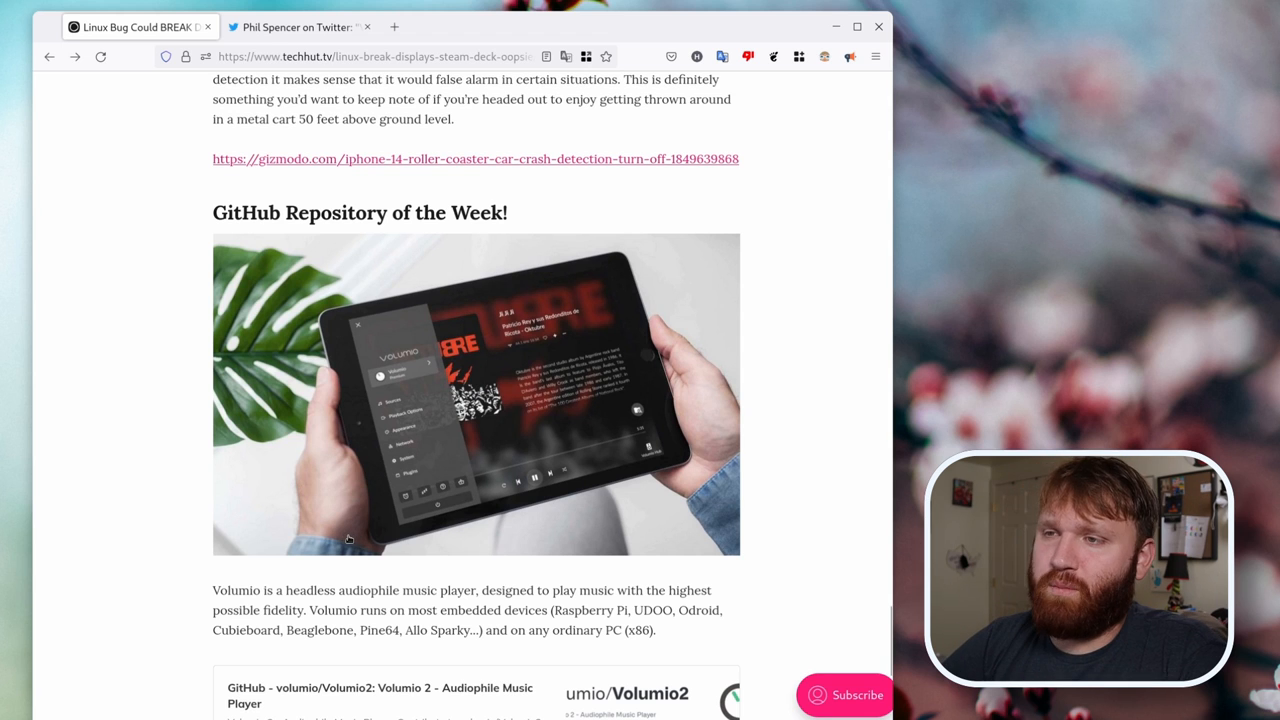
scroll(349, 540, down, 2)
scroll(380, 520, down, 1)
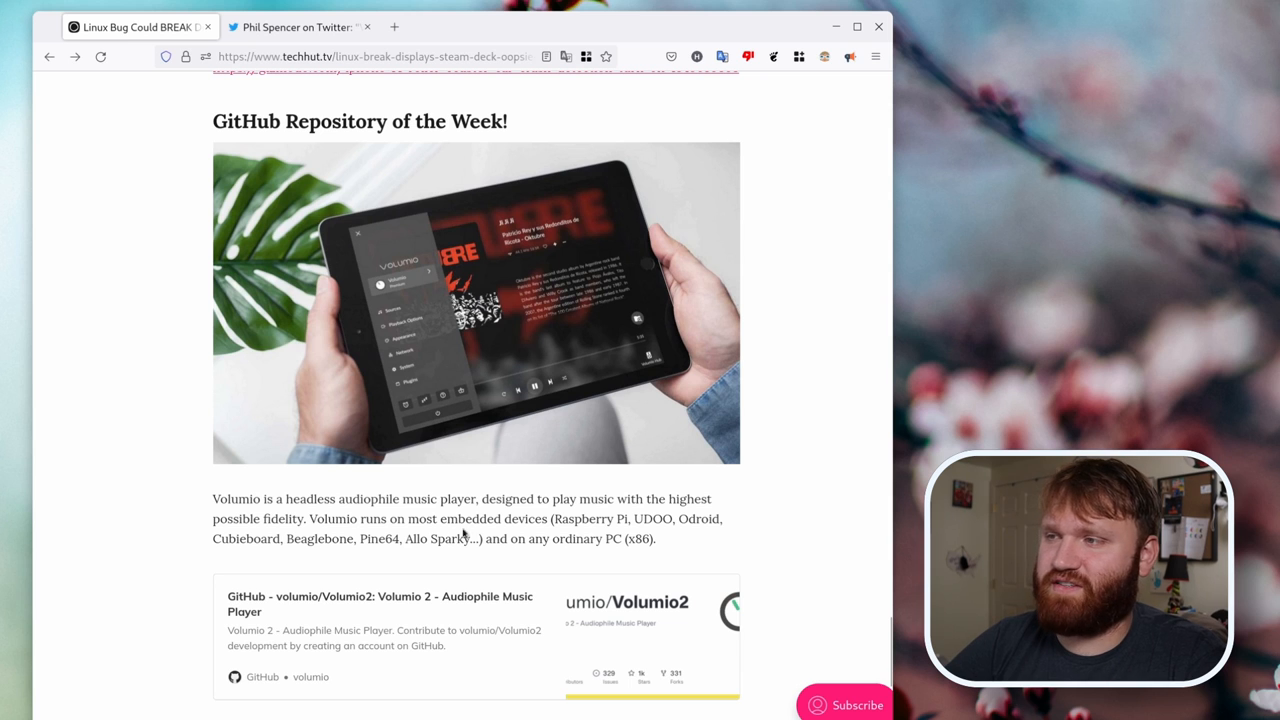
click(362, 622)
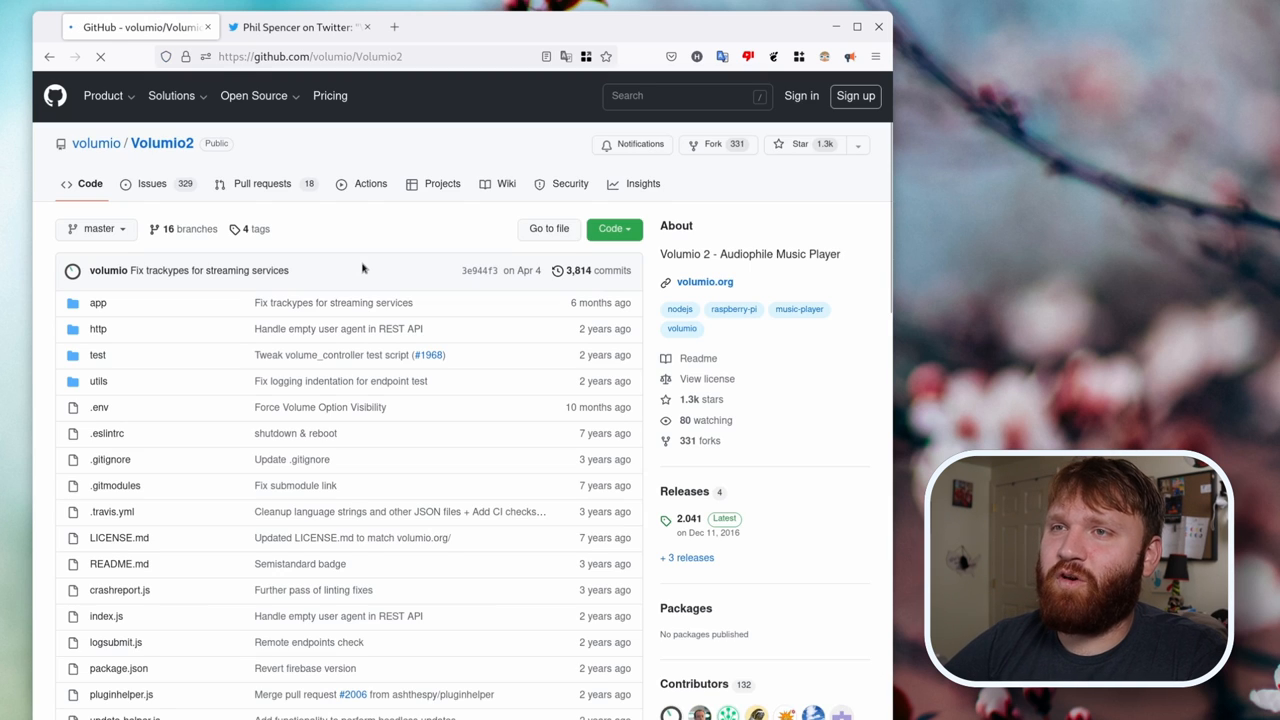
scroll(363, 268, down, 5)
scroll(363, 268, down, 3)
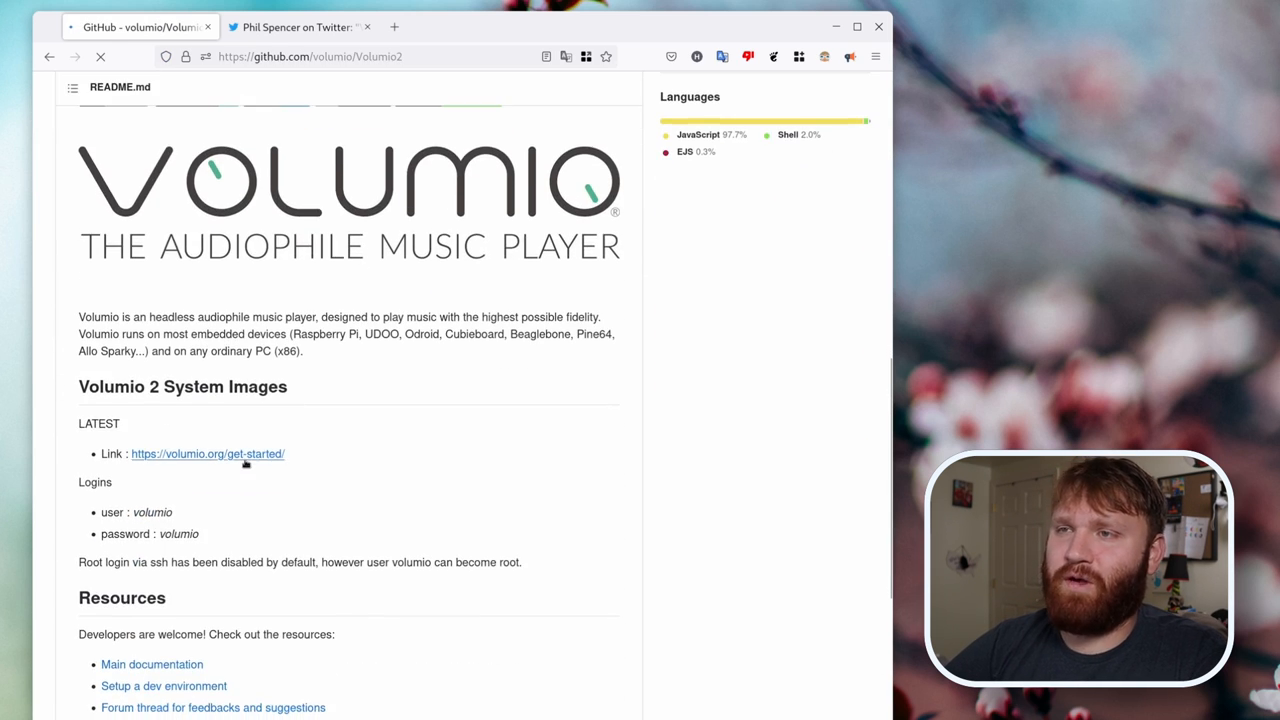
click(208, 453)
scroll(331, 594, down, 5)
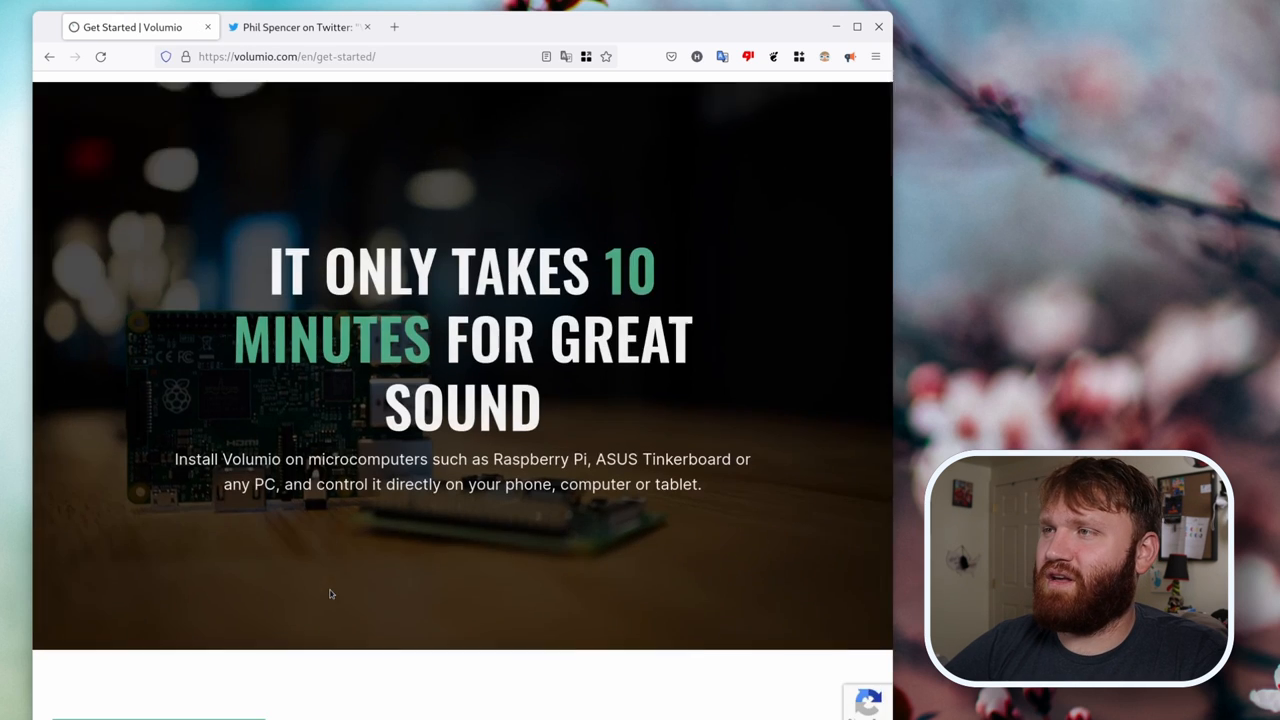
scroll(331, 594, down, 8)
scroll(331, 594, down, 3)
scroll(331, 594, up, 2)
scroll(331, 594, down, 8)
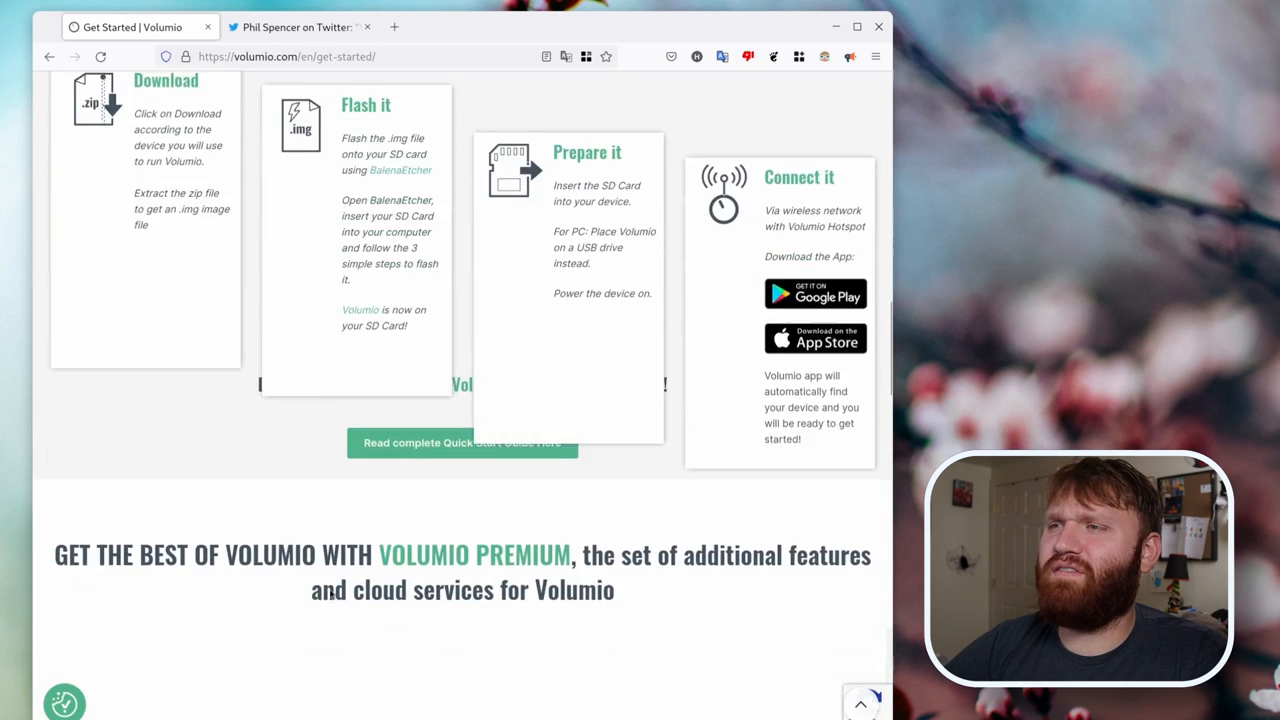
scroll(331, 594, down, 1)
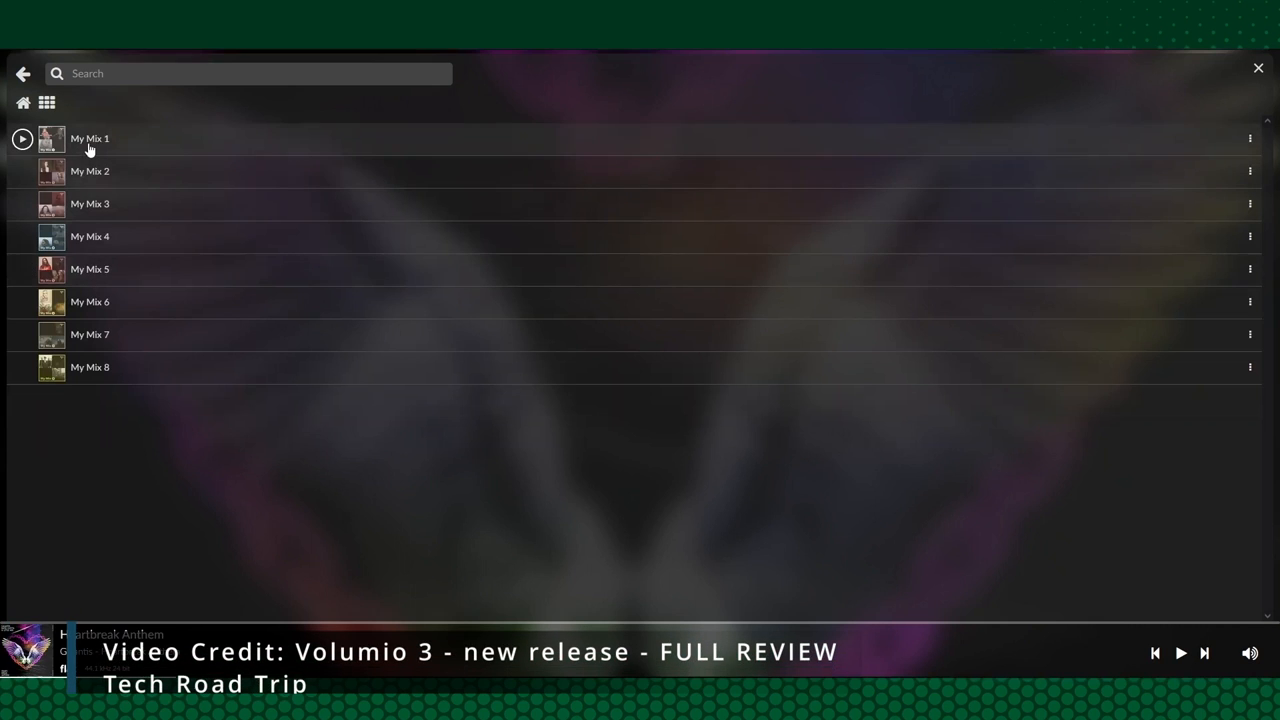
Open the My Mix 1 playlist and the now-playing view for Here Right Now
click(88, 138)
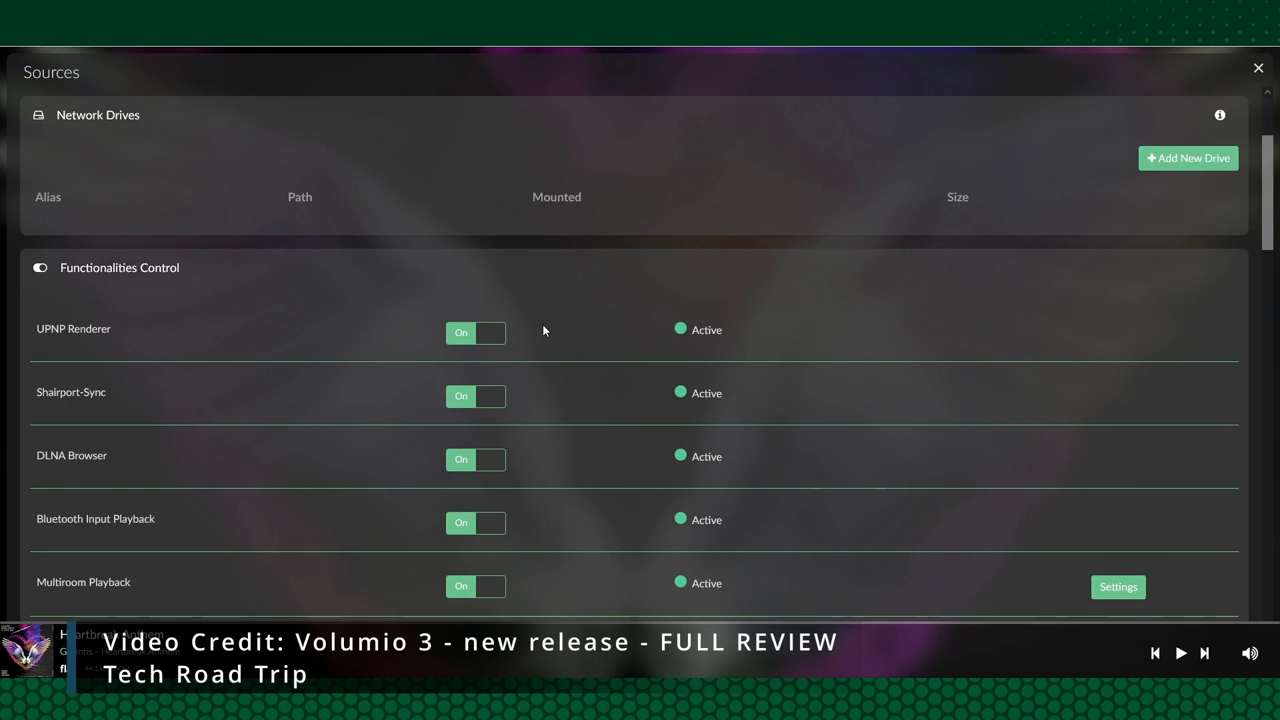
scroll(542, 324, down, 2)
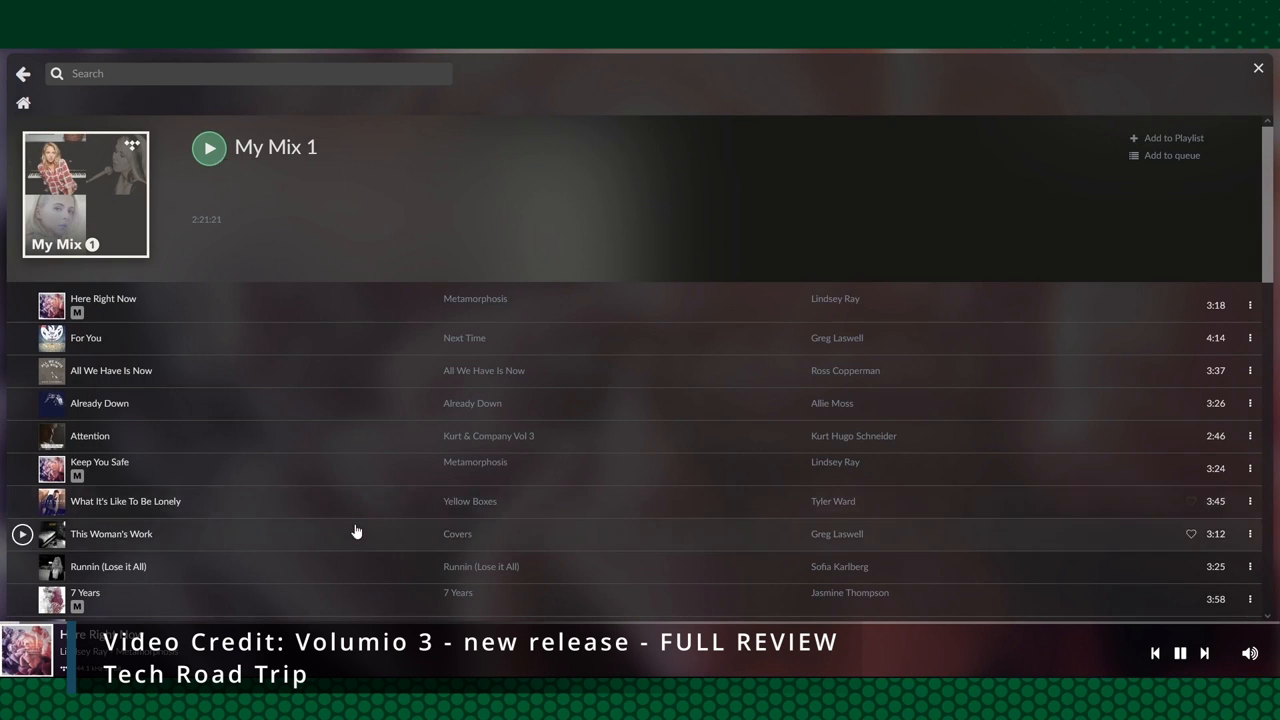
mouse_move(355, 567)
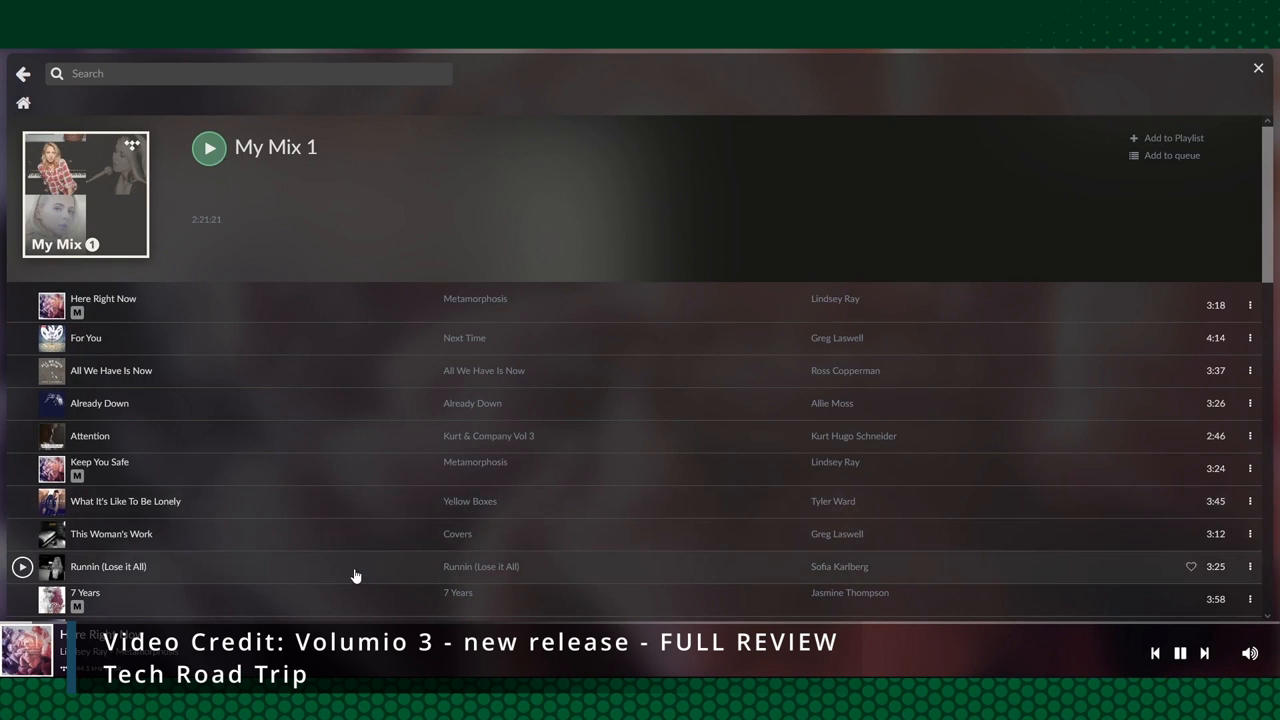
scroll(355, 575, down, 5)
scroll(355, 575, down, 5)
scroll(300, 575, down, 3)
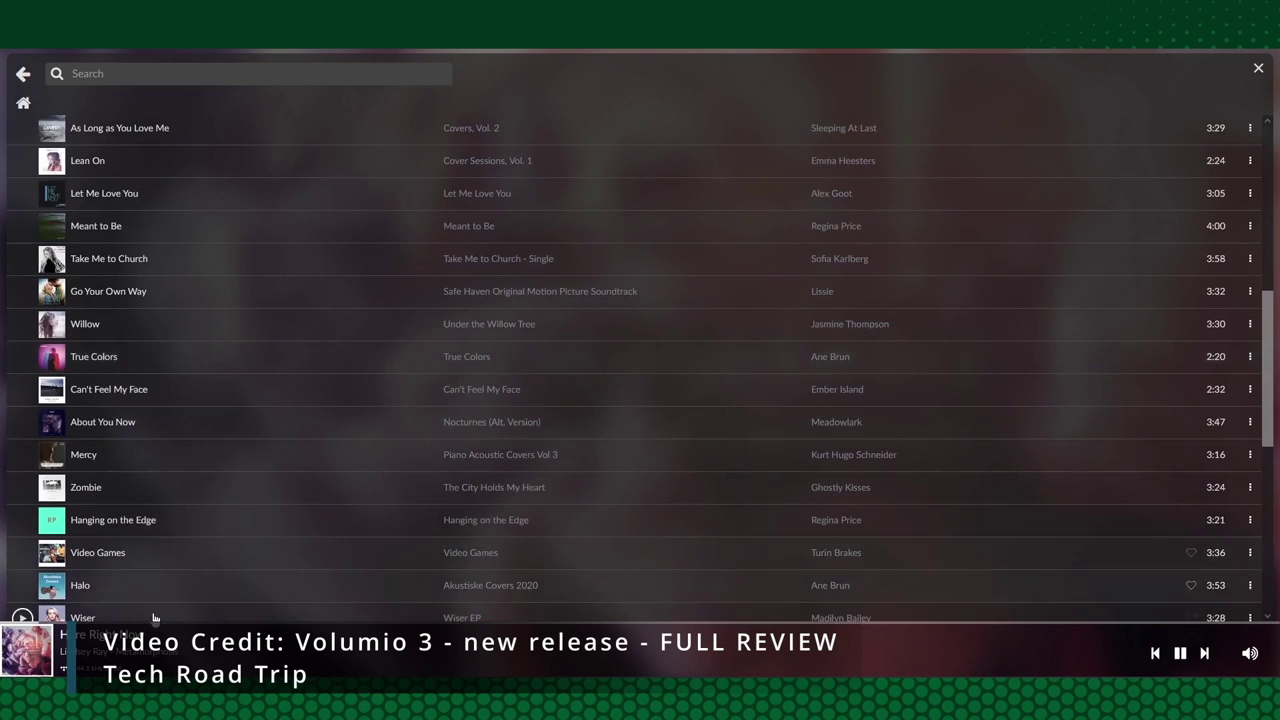
click(38, 660)
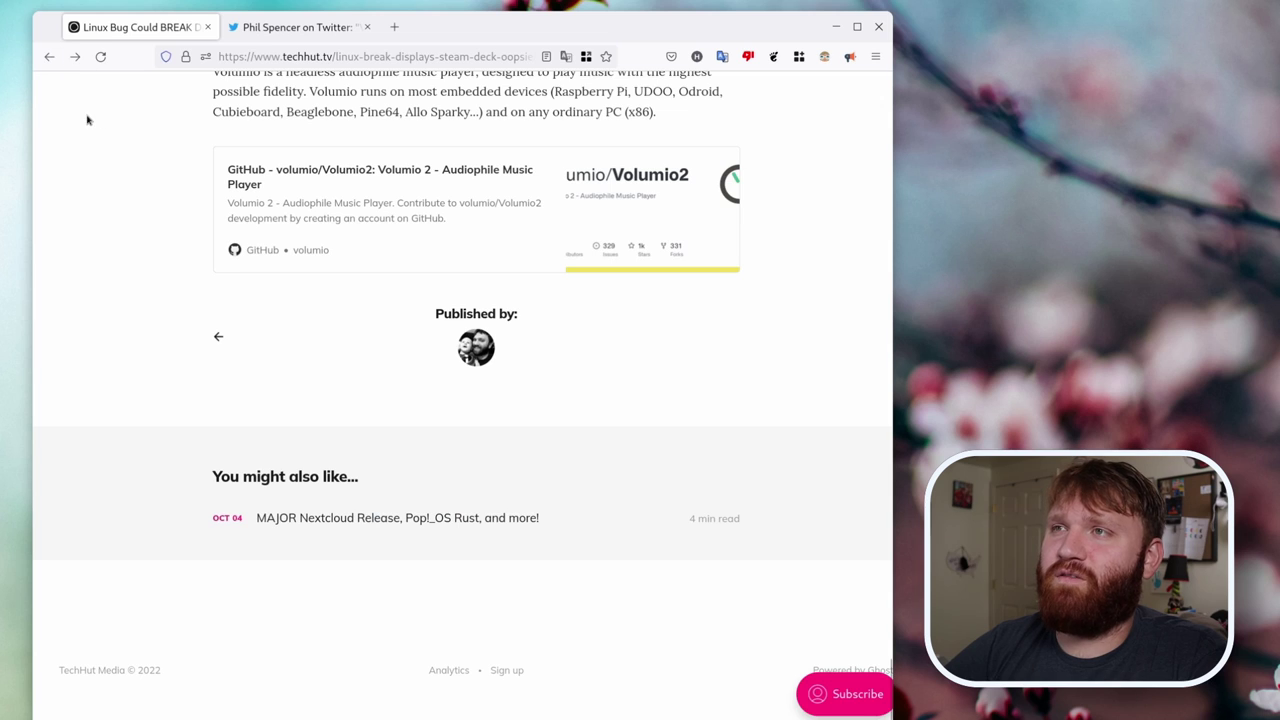
Jump to the article top and open the TechHut Media subscription plans page
key(Home)
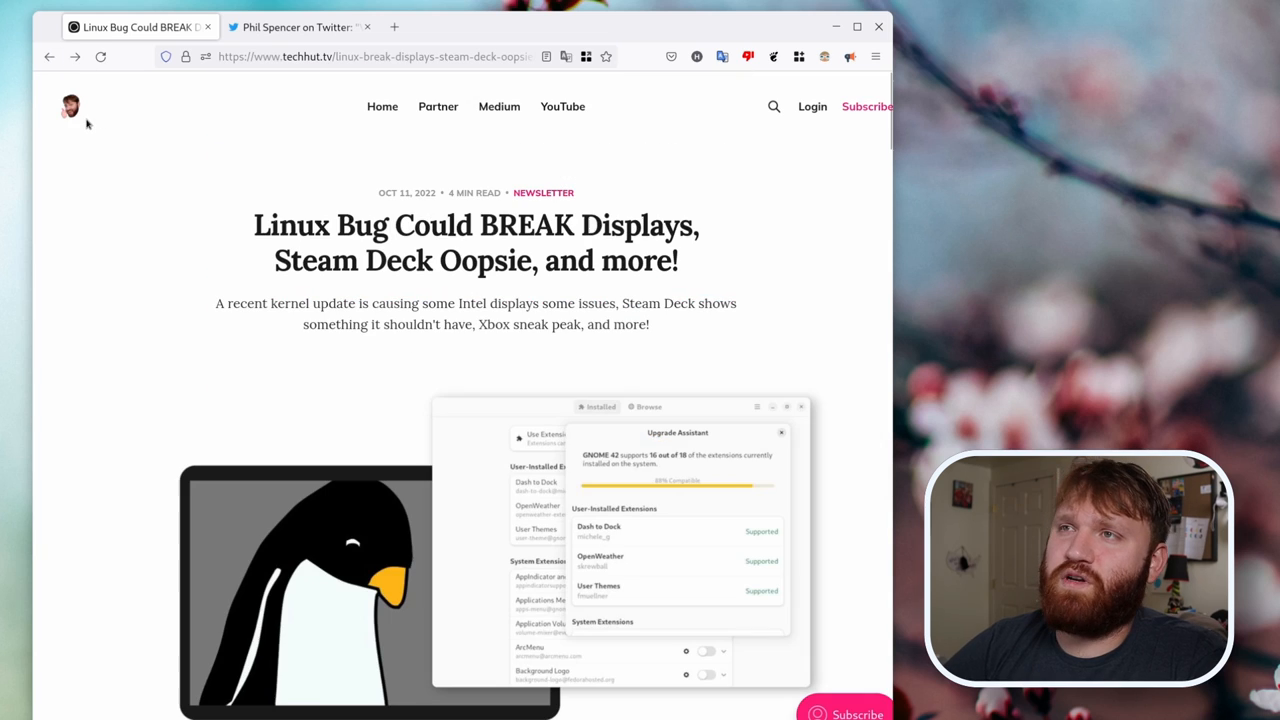
scroll(337, 351, down, 3)
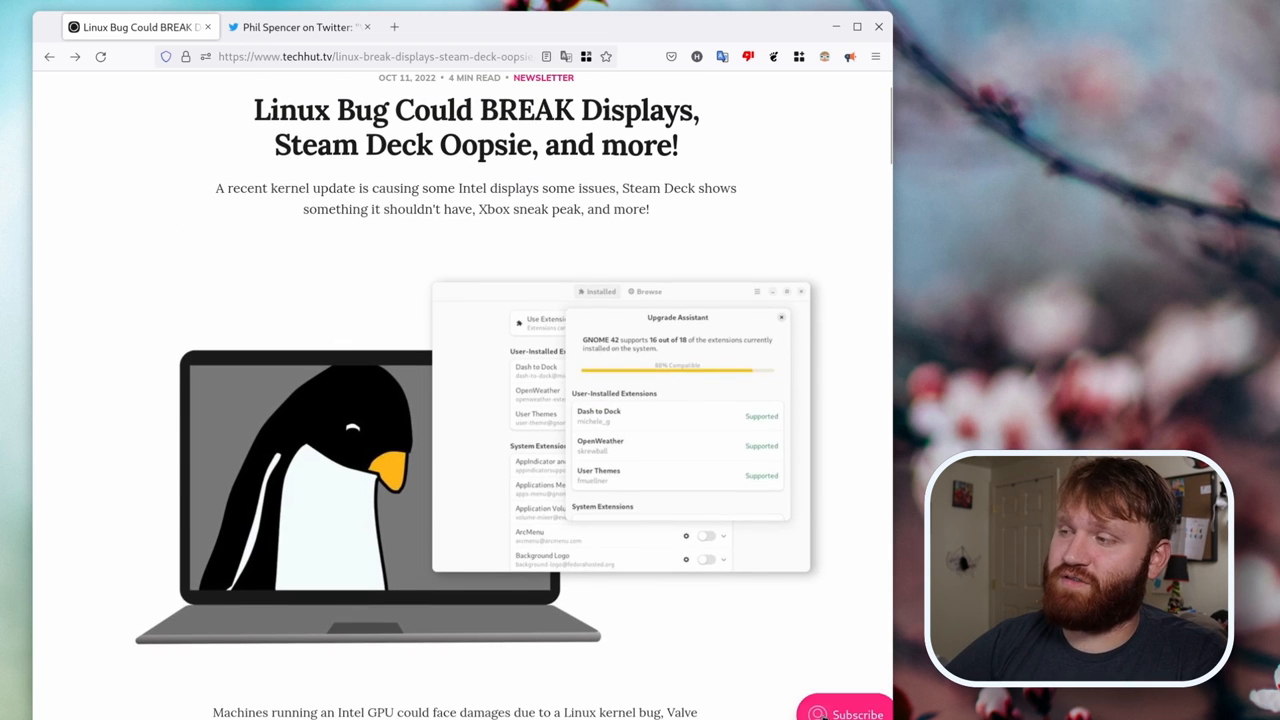
click(843, 712)
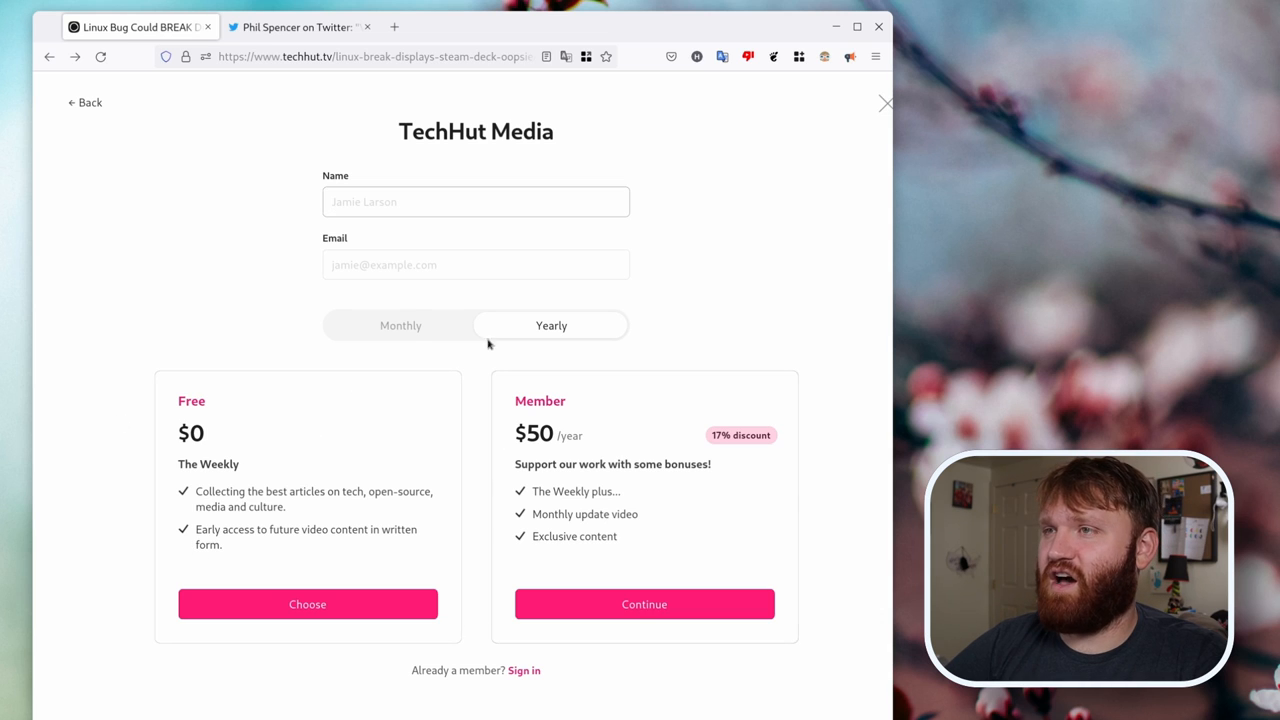
Switch billing to Monthly, showing the Member plan at $5/month, and highlight its perks
click(412, 328)
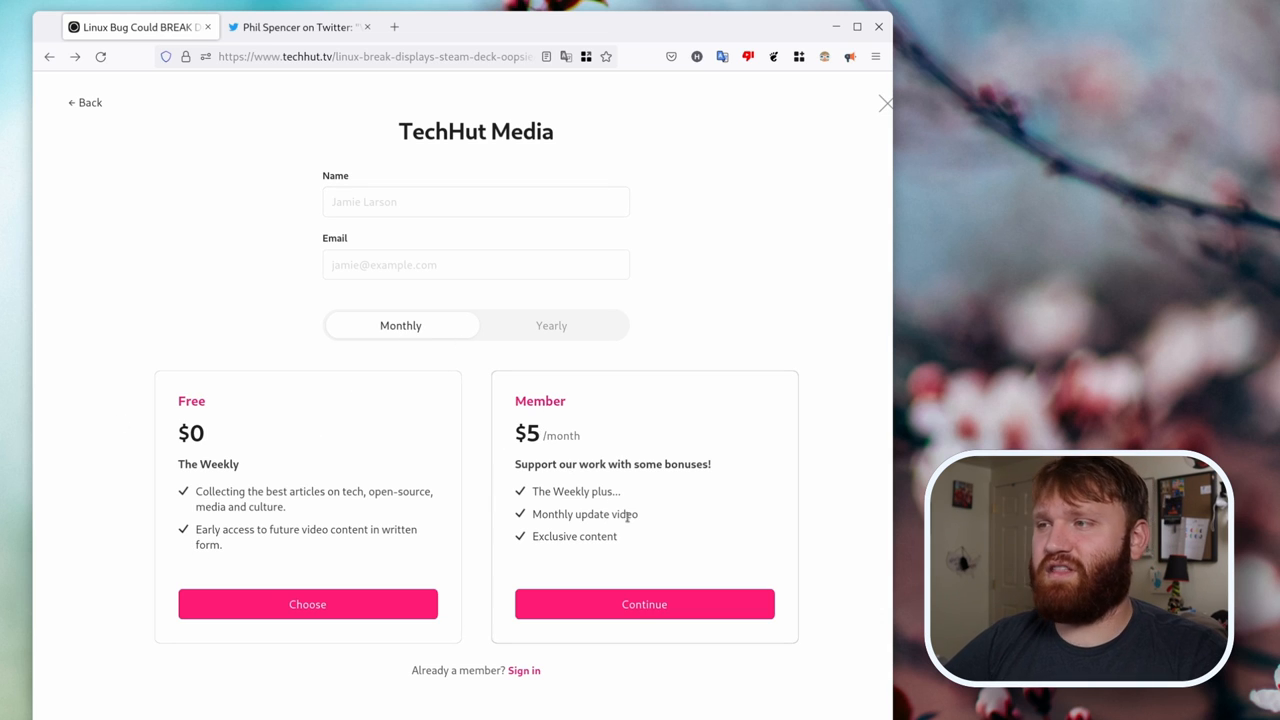
drag(640, 517, 575, 517)
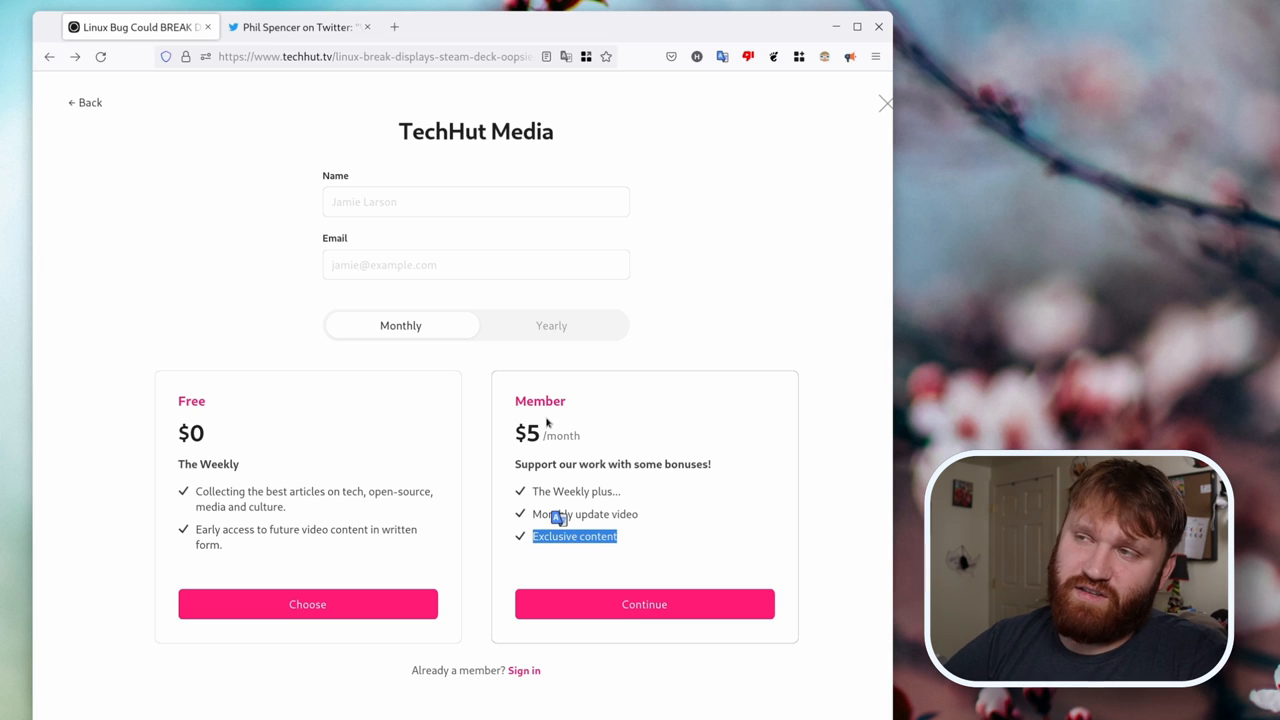
drag(515, 400, 633, 533)
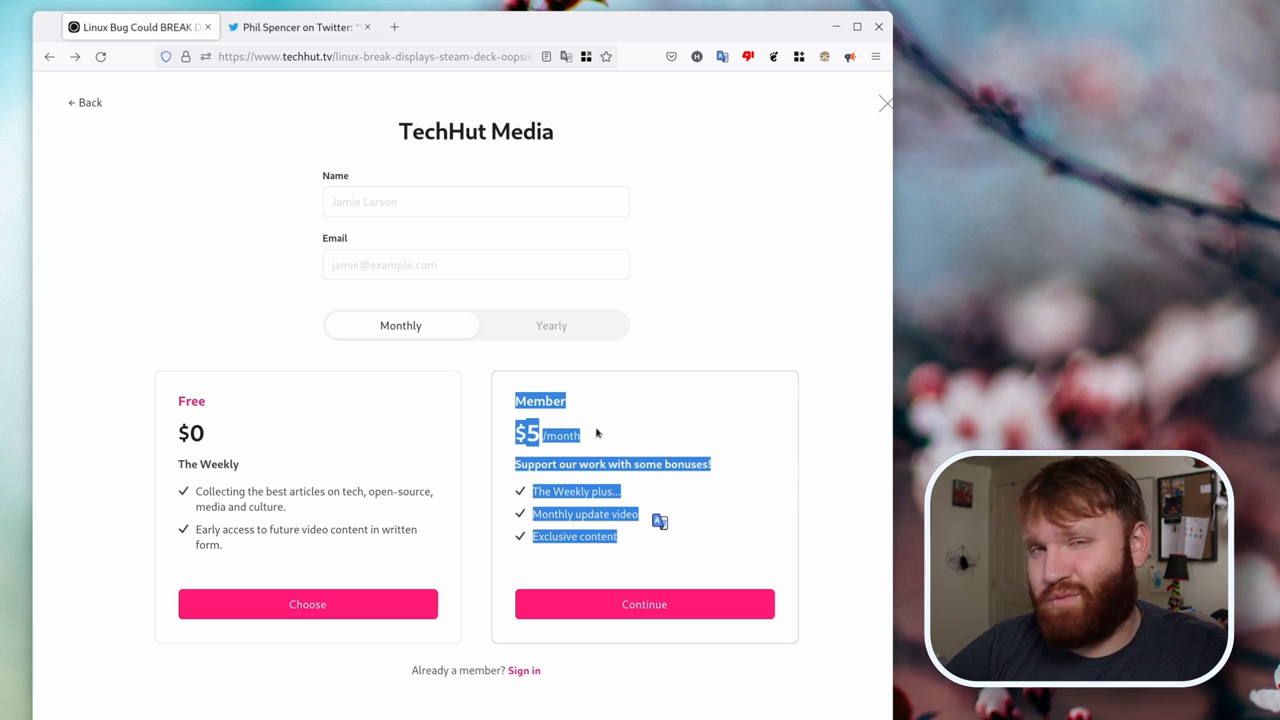
click(595, 476)
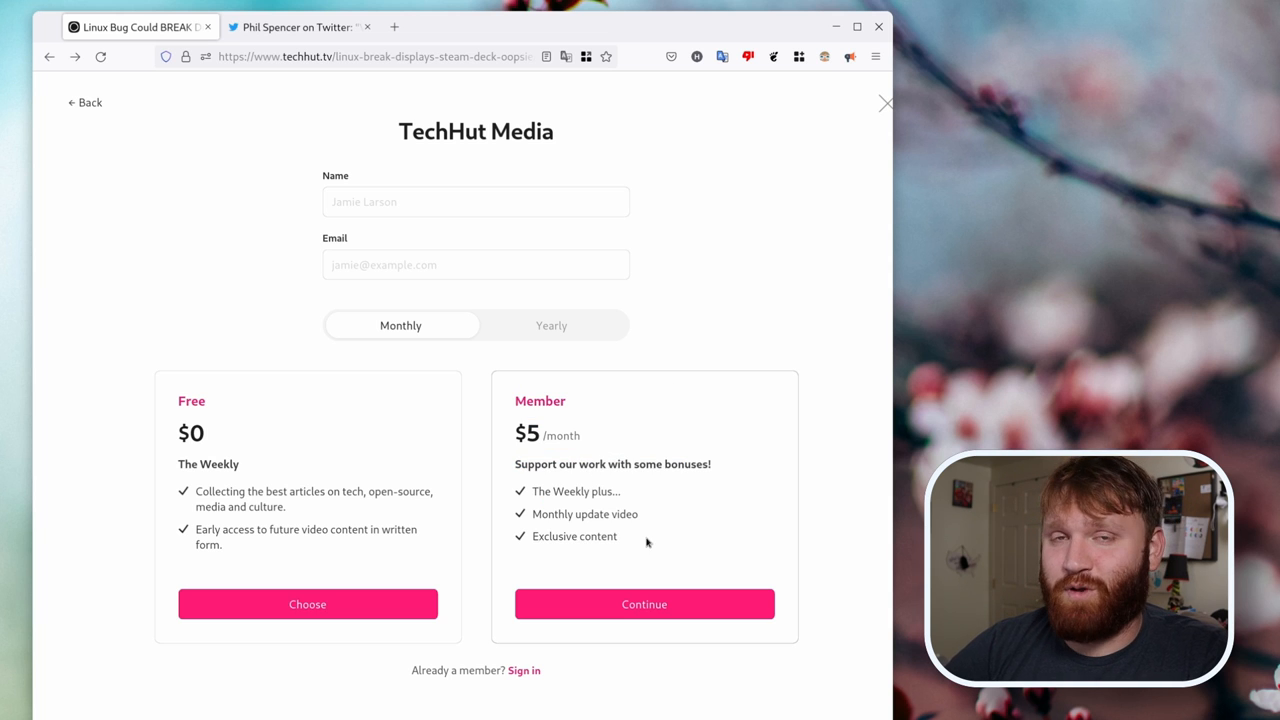